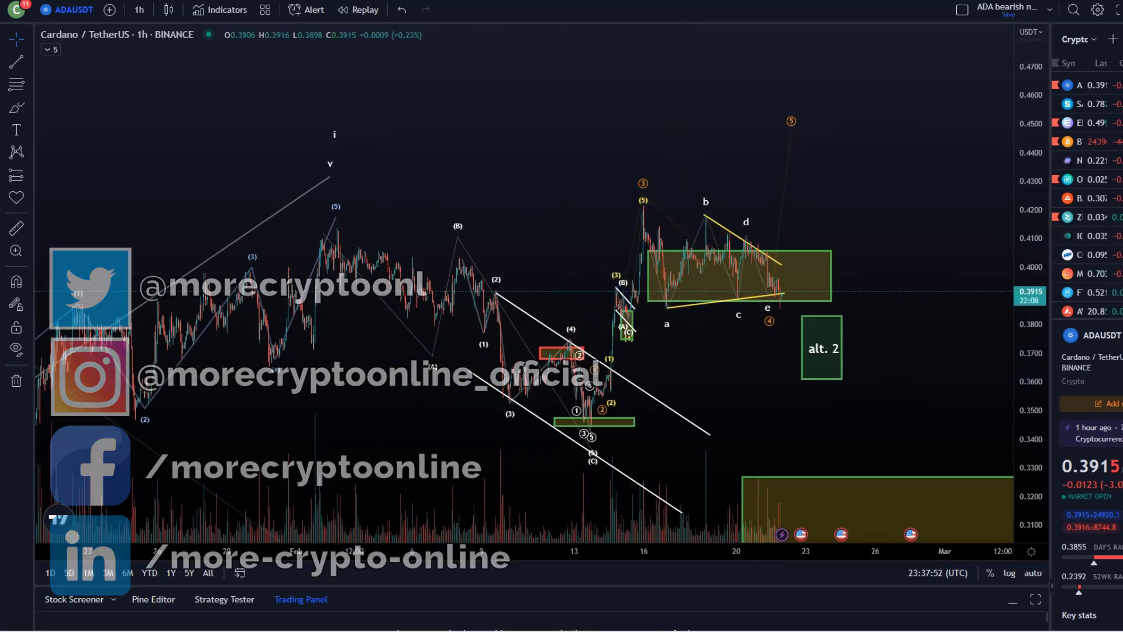
- Examine the hourly ADAUSDT price action around the a–e triangle, the projected orange wave 5 and the alt. 2 box
{"action": "scroll", "coordinate": [736, 276], "scroll_direction": "up", "scroll_amount": 7}
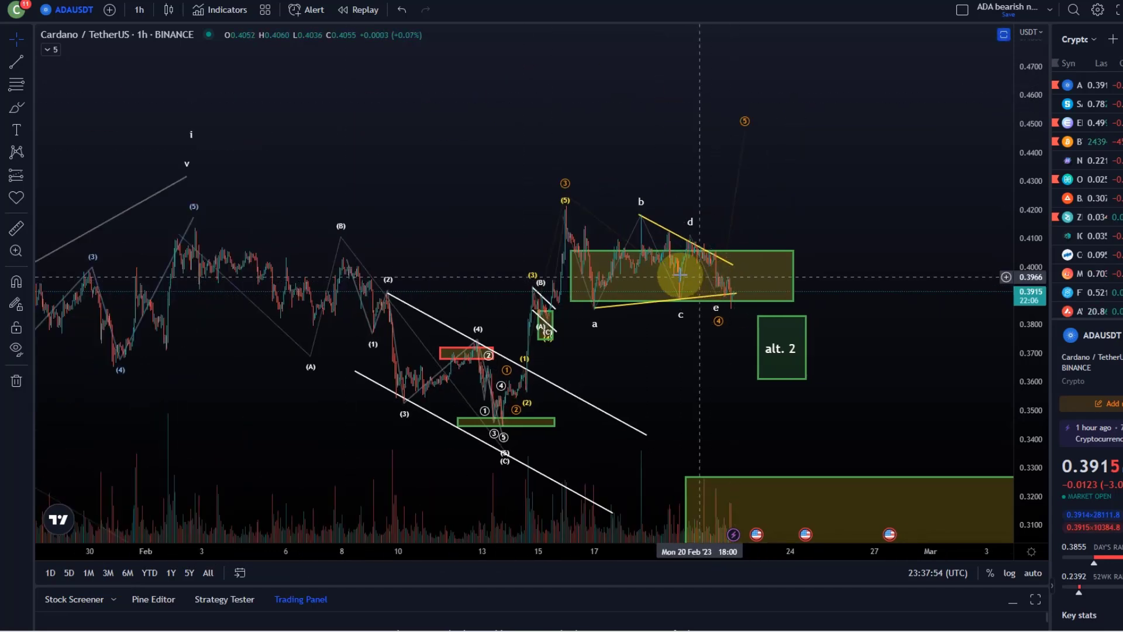
{"action": "left_click_drag", "start_coordinate": [541, 161], "coordinate": [721, 168]}
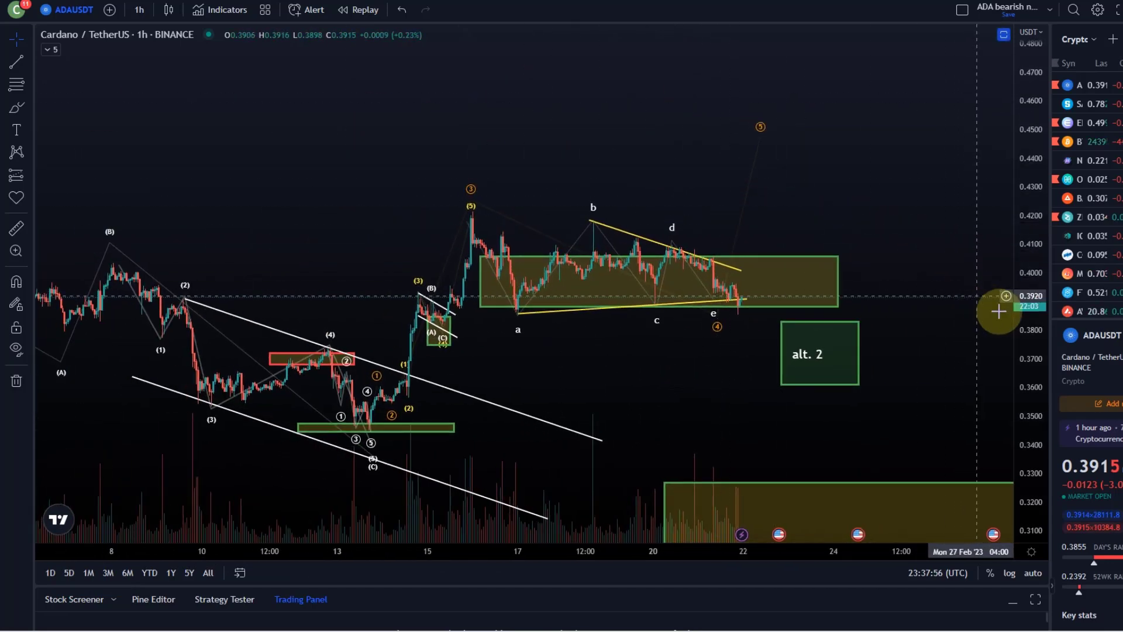
{"action": "left_click_drag", "start_coordinate": [1028, 318], "coordinate": [1017, 135]}
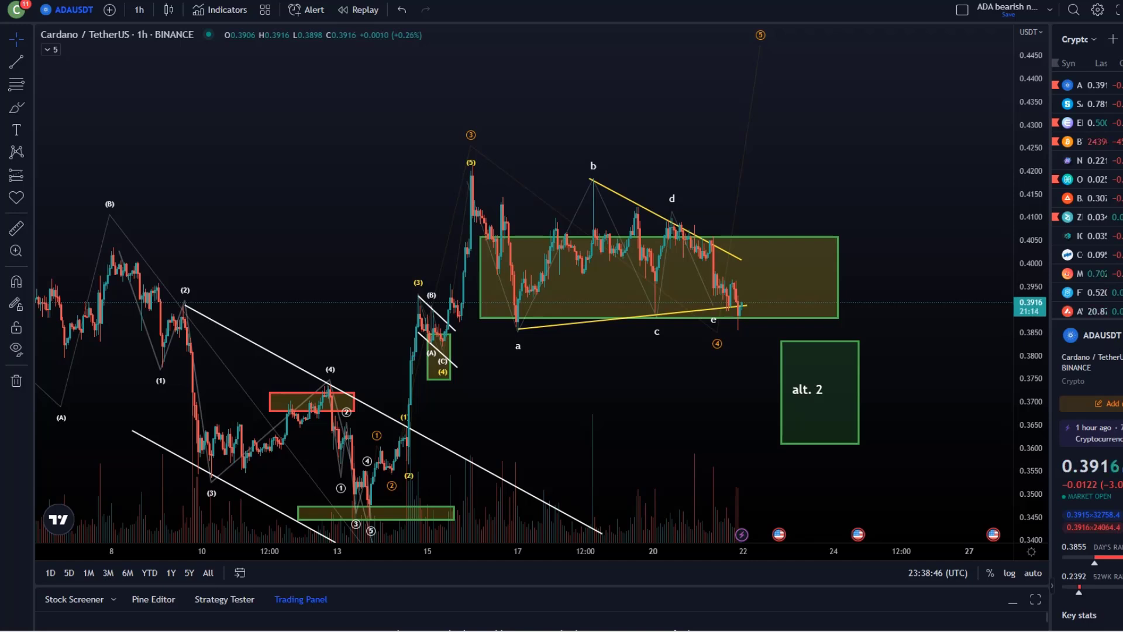
{"action": "left_click_drag", "start_coordinate": [675, 383], "coordinate": [670, 361]}
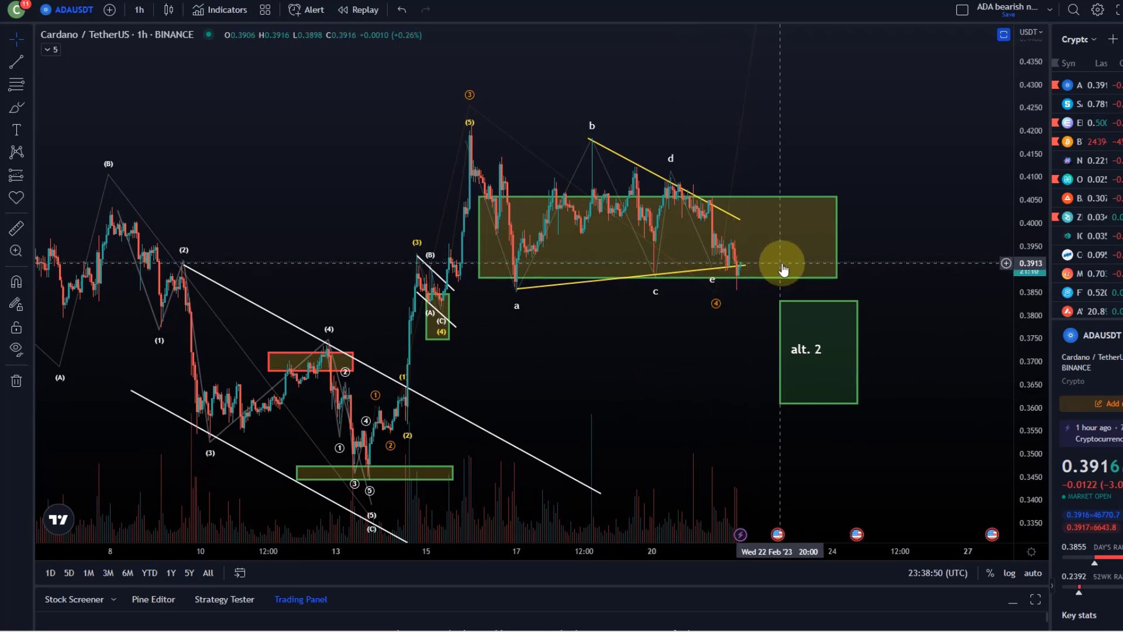
{"action": "scroll", "coordinate": [783, 269], "scroll_direction": "down", "scroll_amount": 5}
{"action": "left_click_drag", "start_coordinate": [1030, 226], "coordinate": [1047, 405]}
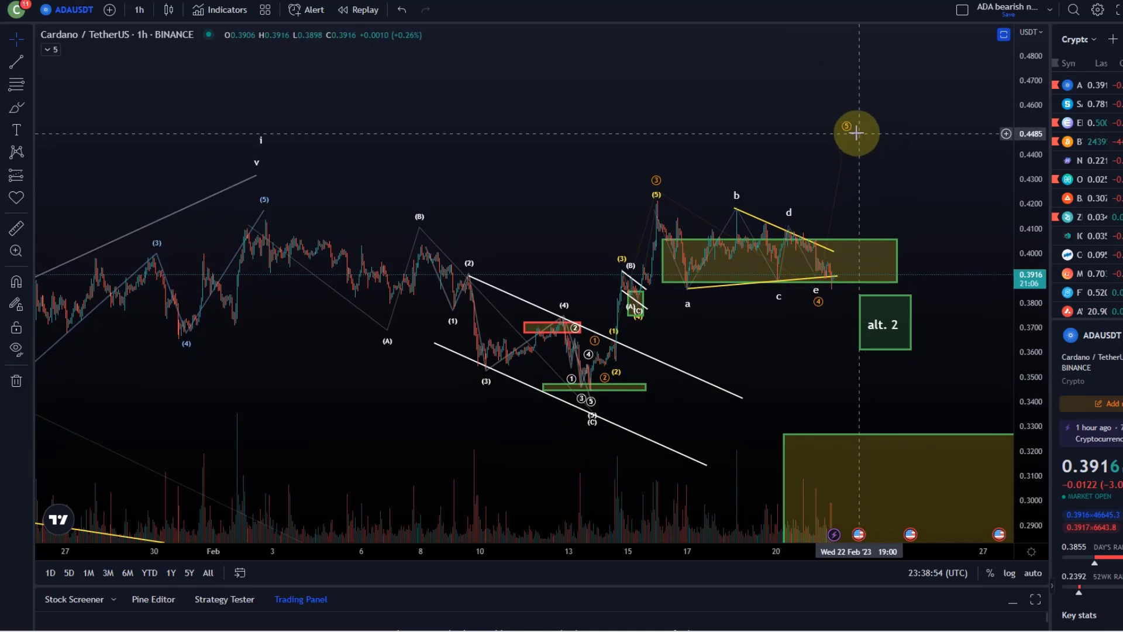
{"action": "left_click_drag", "start_coordinate": [783, 337], "coordinate": [745, 345]}
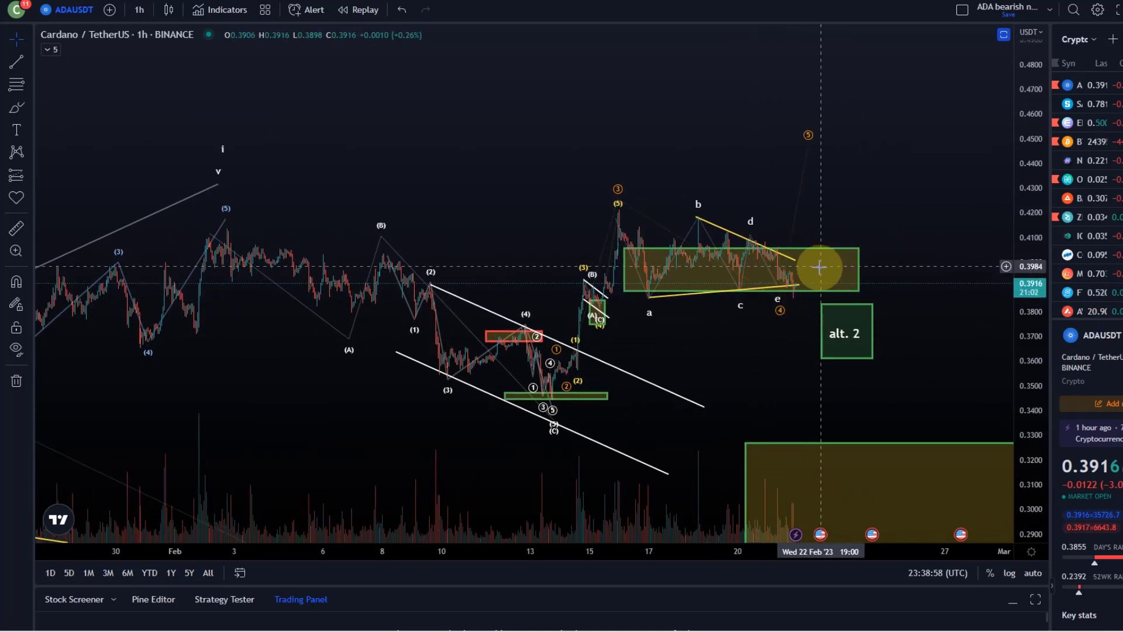
{"action": "left_click_drag", "start_coordinate": [900, 268], "coordinate": [885, 230]}
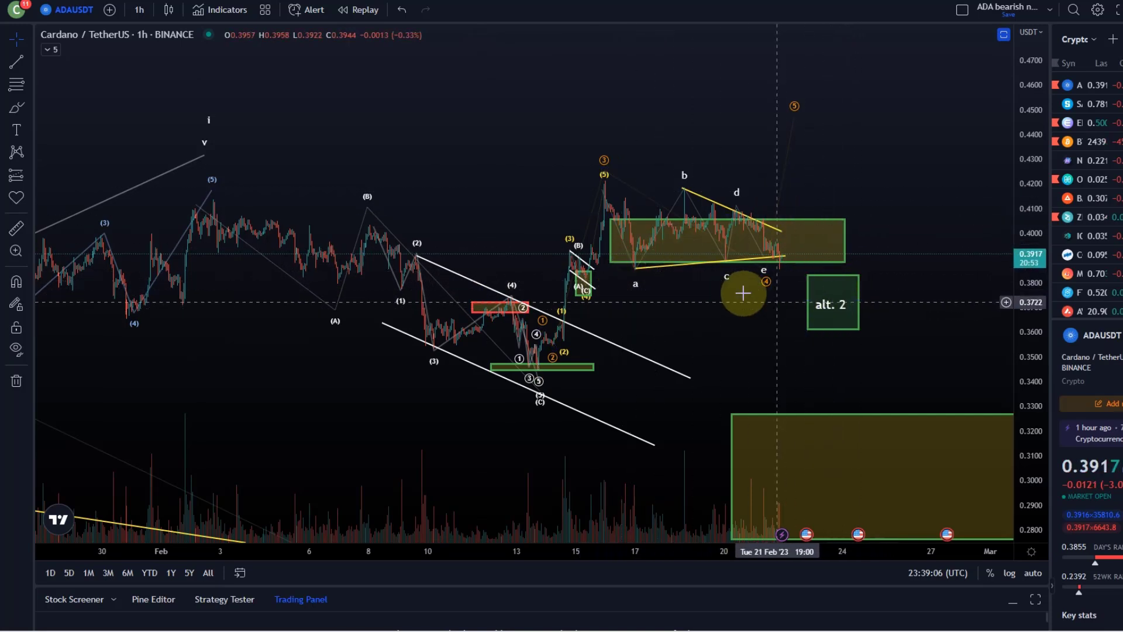
- Delete the a–e triangle, the orange and yellow impulse waves, and the small (A)(B)(C) correction from the mid-February rally
{"action": "left_click", "coordinate": [683, 178]}
{"action": "key", "text": "Delete"}
{"action": "left_click", "coordinate": [605, 181]}
{"action": "key", "text": "Delete"}
{"action": "left_click", "coordinate": [545, 329]}
{"action": "key", "text": "Delete"}
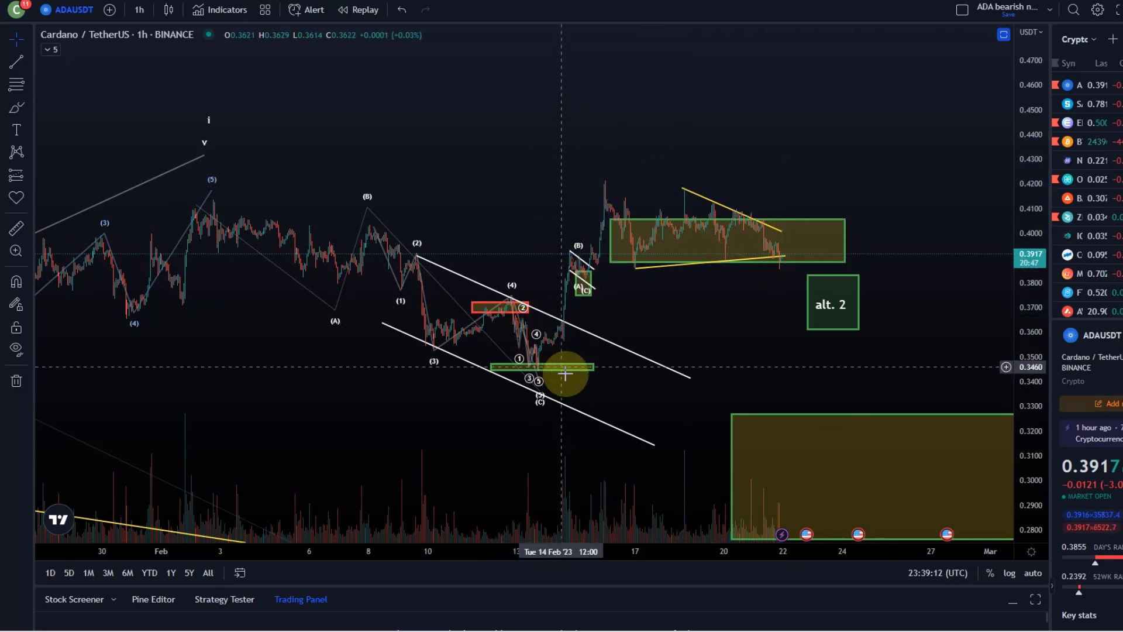
{"action": "left_click", "coordinate": [583, 251]}
{"action": "key", "text": "Delete"}
- Draw an Elliott Impulse Wave from about 0.3432, with i at 0.4251, ii at 0.3796, iii at 0.4645, iv at 0.4561 and v at about 0.477
{"action": "left_click", "coordinate": [26, 153]}
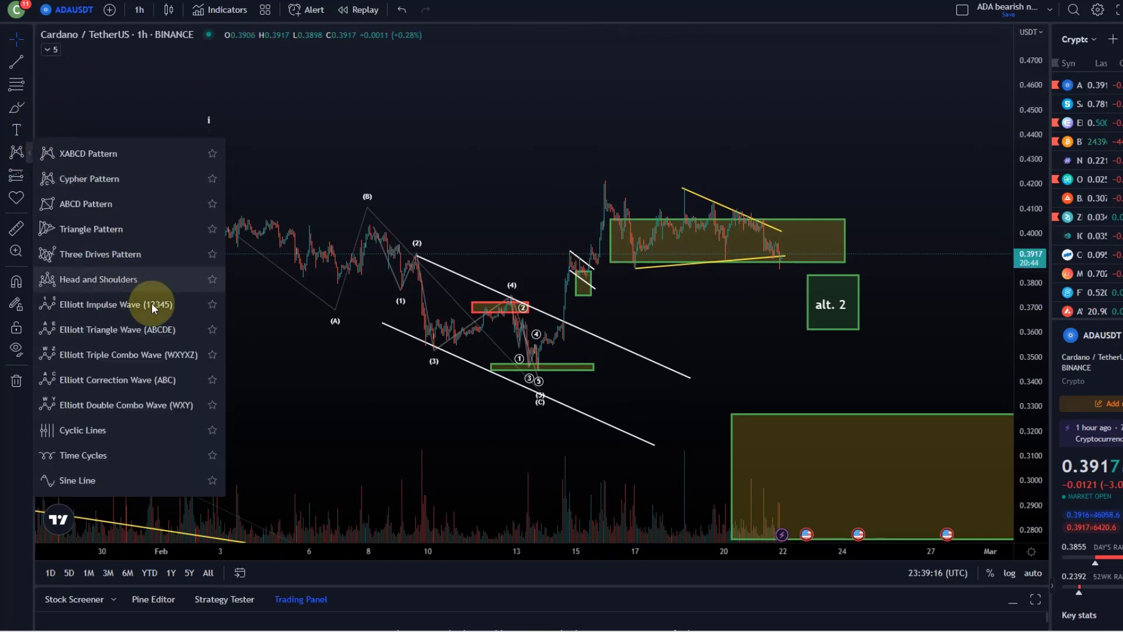
{"action": "left_click", "coordinate": [177, 304]}
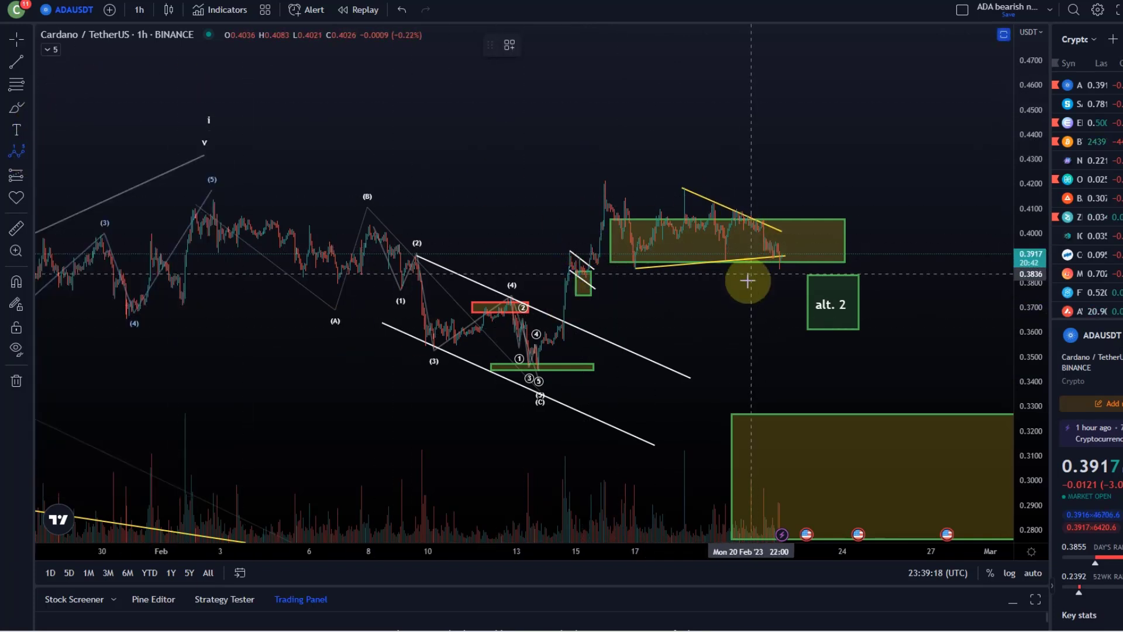
{"action": "left_click_drag", "start_coordinate": [538, 373], "coordinate": [616, 171]}
{"action": "left_click", "coordinate": [617, 171]}
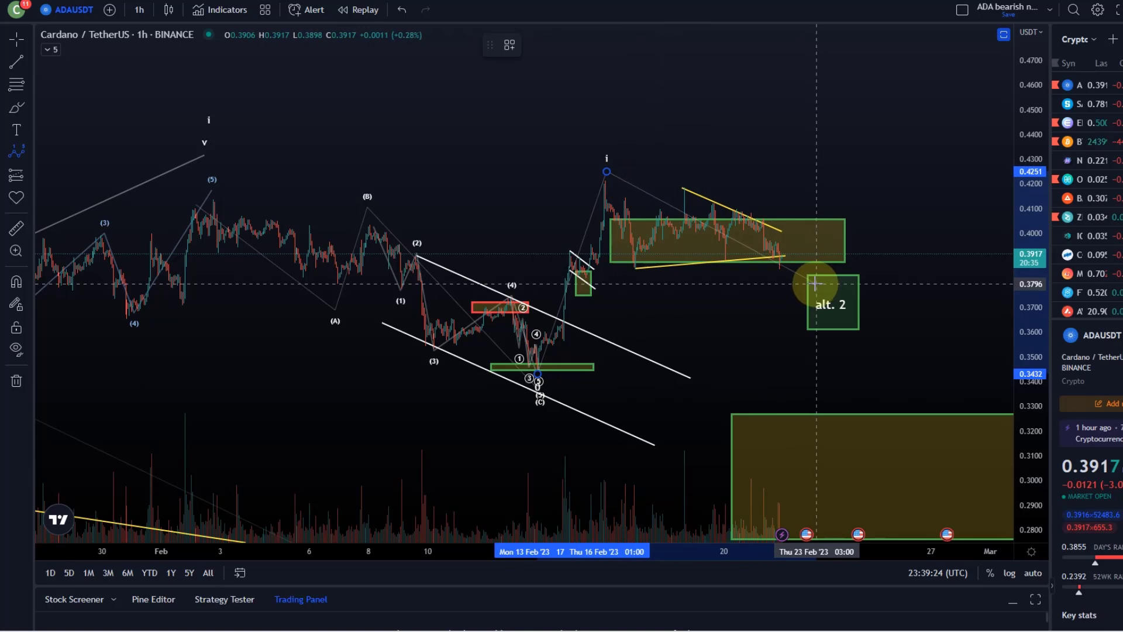
{"action": "left_click", "coordinate": [814, 284]}
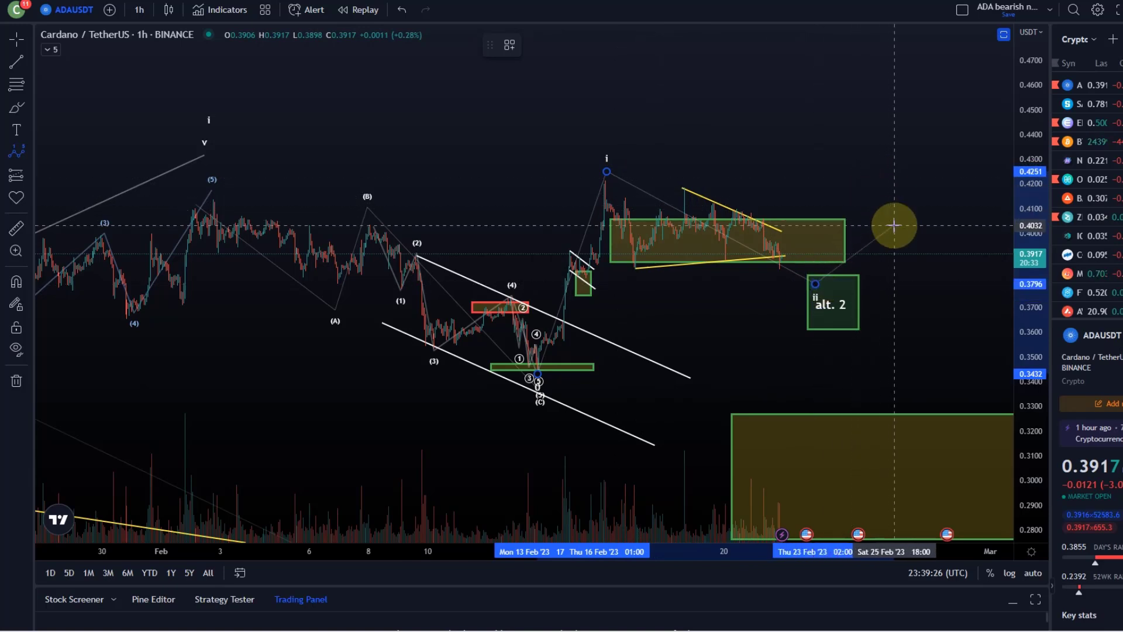
{"action": "left_click", "coordinate": [895, 74]}
{"action": "left_click", "coordinate": [921, 94]}
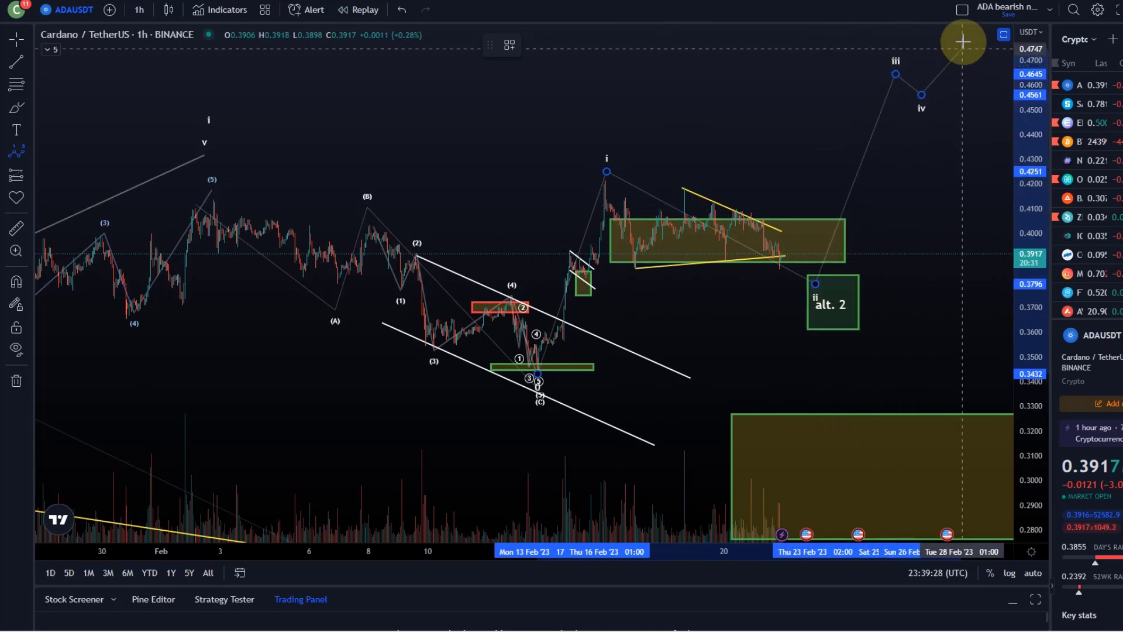
{"action": "left_click", "coordinate": [963, 42]}
- Raise point v of the new impulse wave to about 0.5016 and move the alt. 2 label lower in its green box
{"action": "left_click_drag", "start_coordinate": [964, 146], "coordinate": [866, 233]}
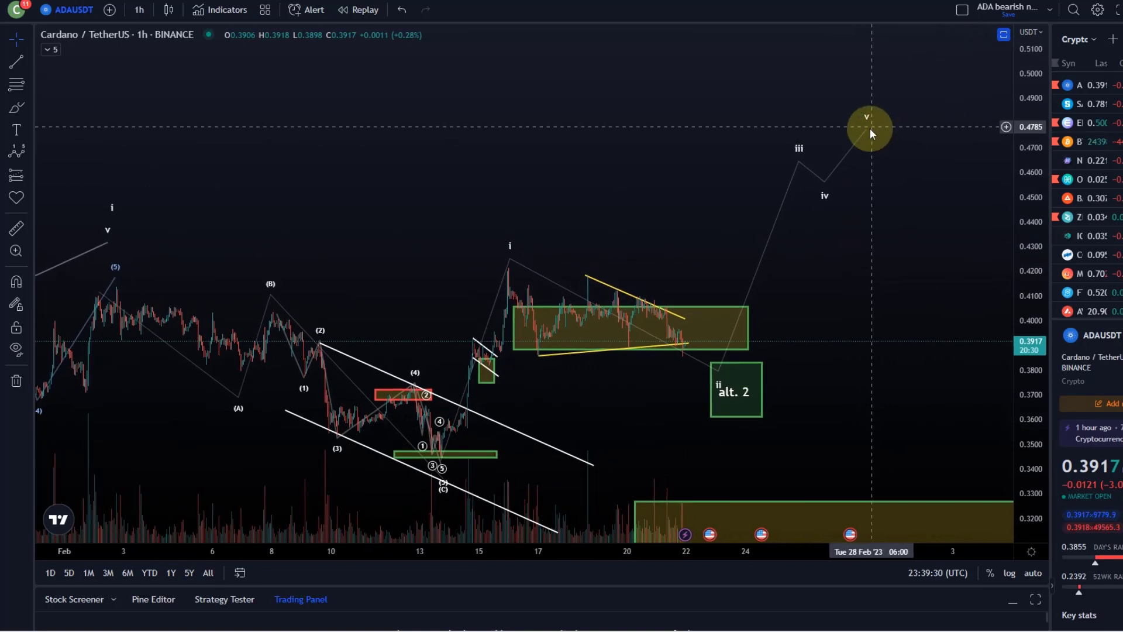
{"action": "left_click_drag", "start_coordinate": [869, 133], "coordinate": [883, 70]}
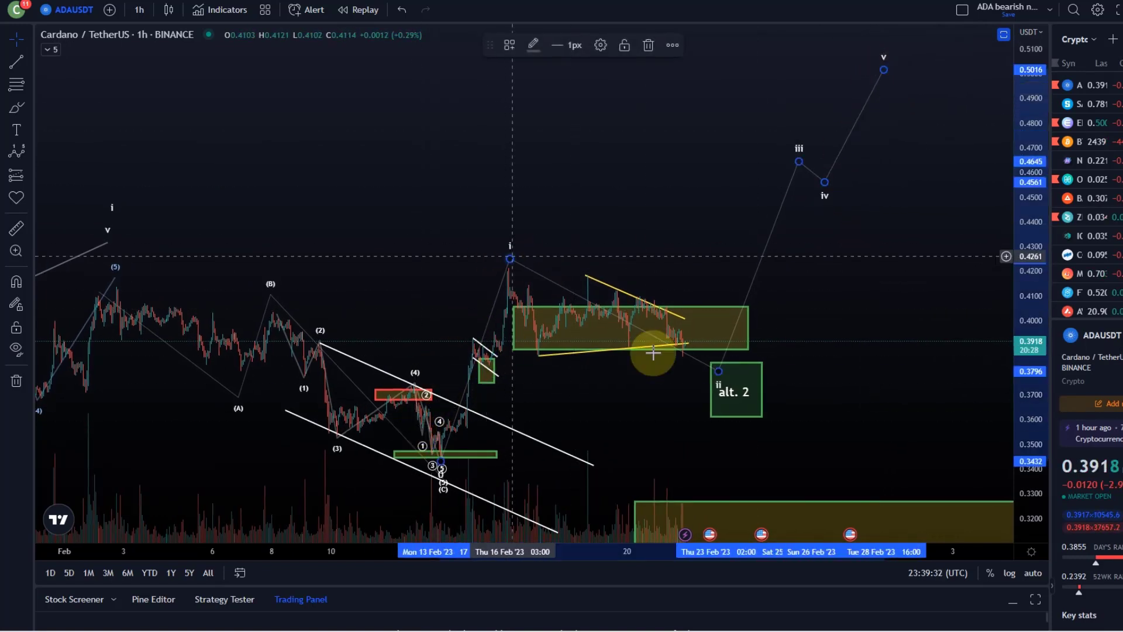
{"action": "left_click_drag", "start_coordinate": [733, 386], "coordinate": [740, 398]}
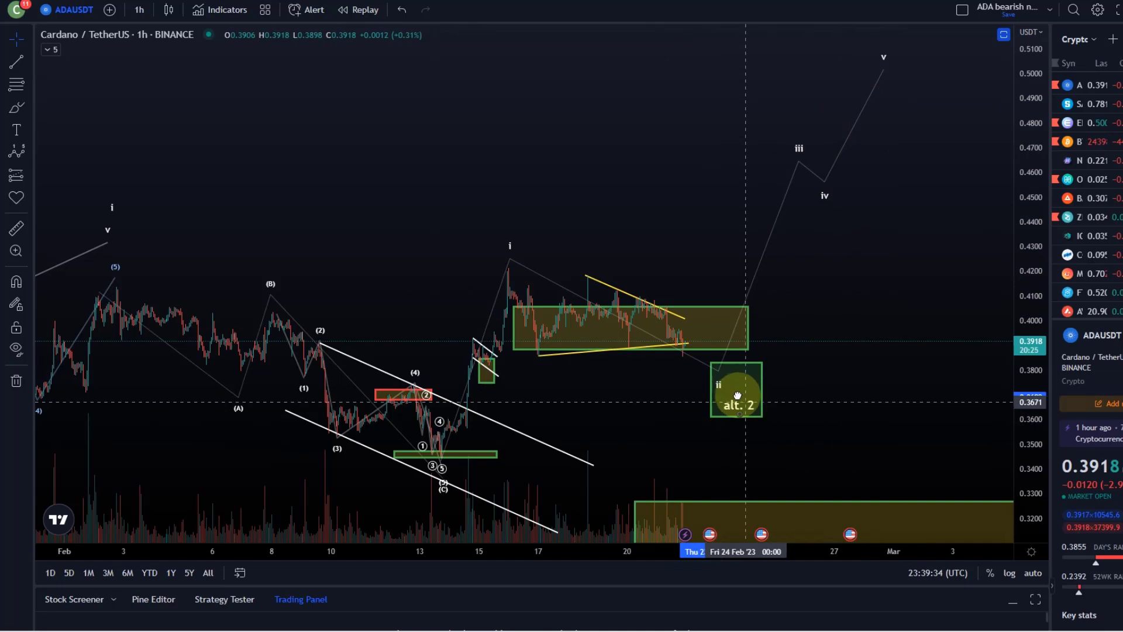
- Examine the new i–v projection in the wider chart context against the earlier January advance and the large lower green zone
{"action": "scroll", "coordinate": [902, 308], "scroll_direction": "down", "scroll_amount": 5}
{"action": "scroll", "coordinate": [907, 316], "scroll_direction": "down", "scroll_amount": 3}
{"action": "left_click_drag", "start_coordinate": [732, 170], "coordinate": [644, 205]}
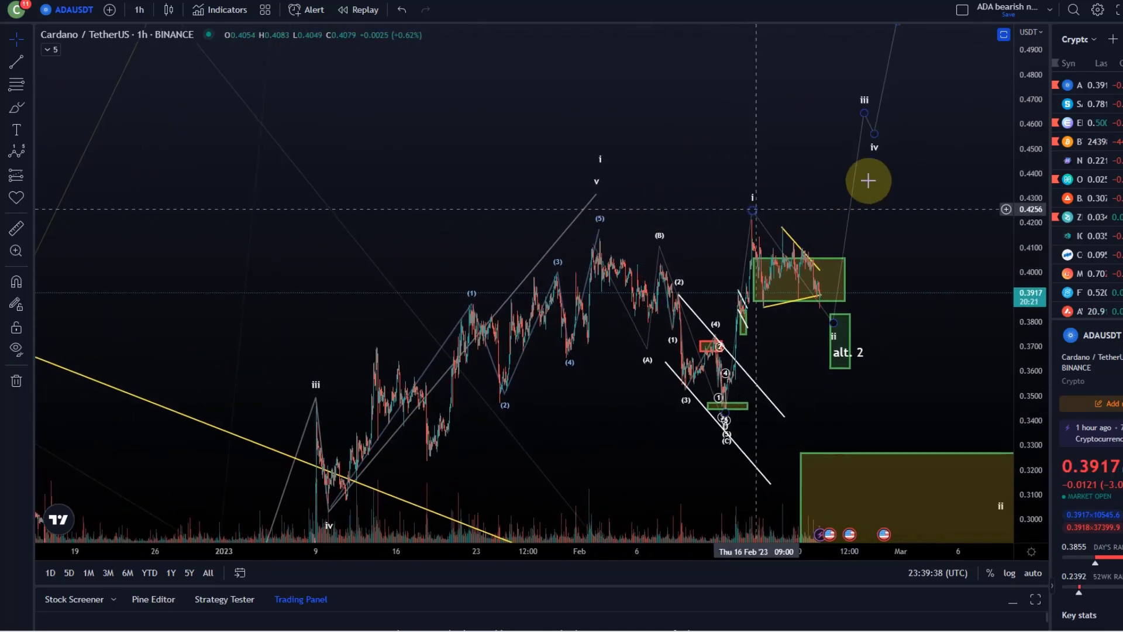
{"action": "scroll", "coordinate": [848, 191], "scroll_direction": "up", "scroll_amount": 4}
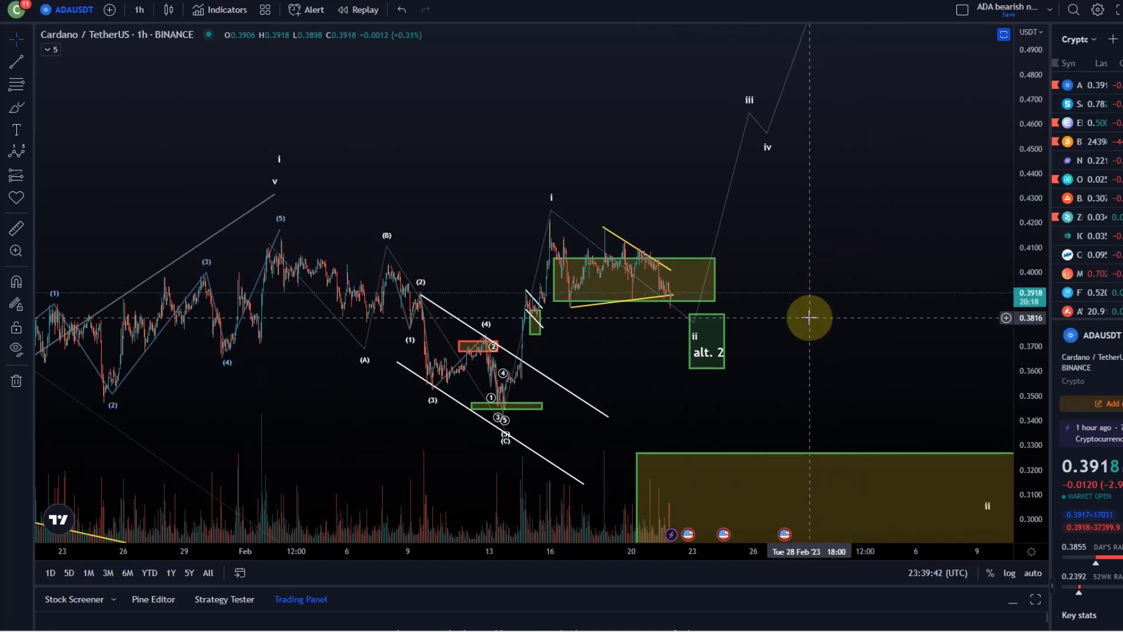
{"action": "left_click_drag", "start_coordinate": [804, 323], "coordinate": [824, 354]}
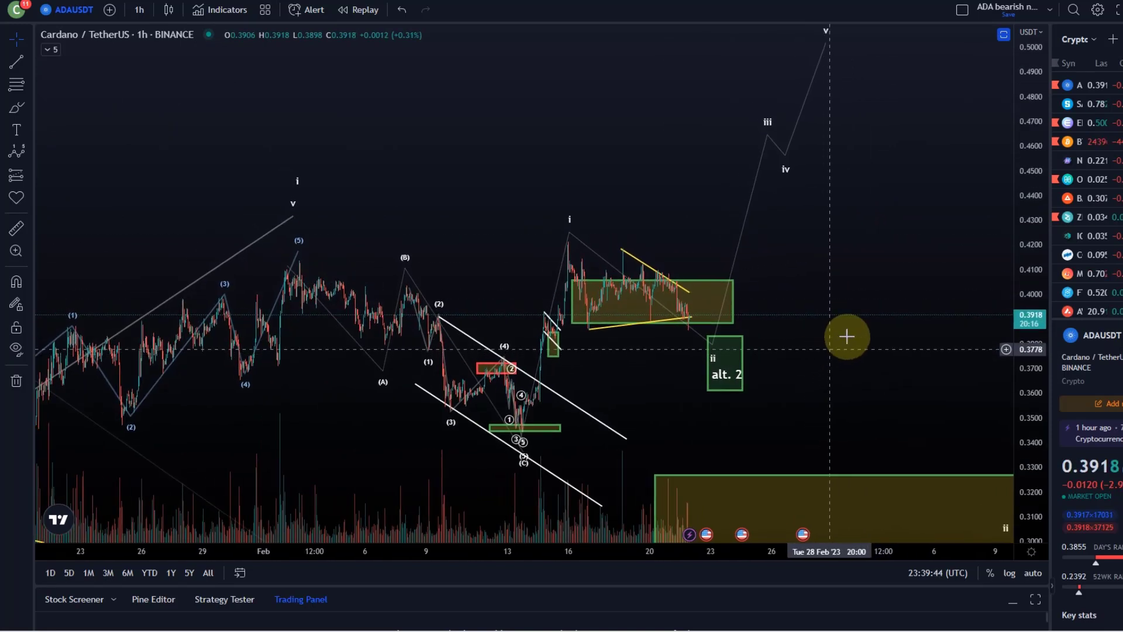
{"action": "left_click_drag", "start_coordinate": [1021, 228], "coordinate": [1022, 298]}
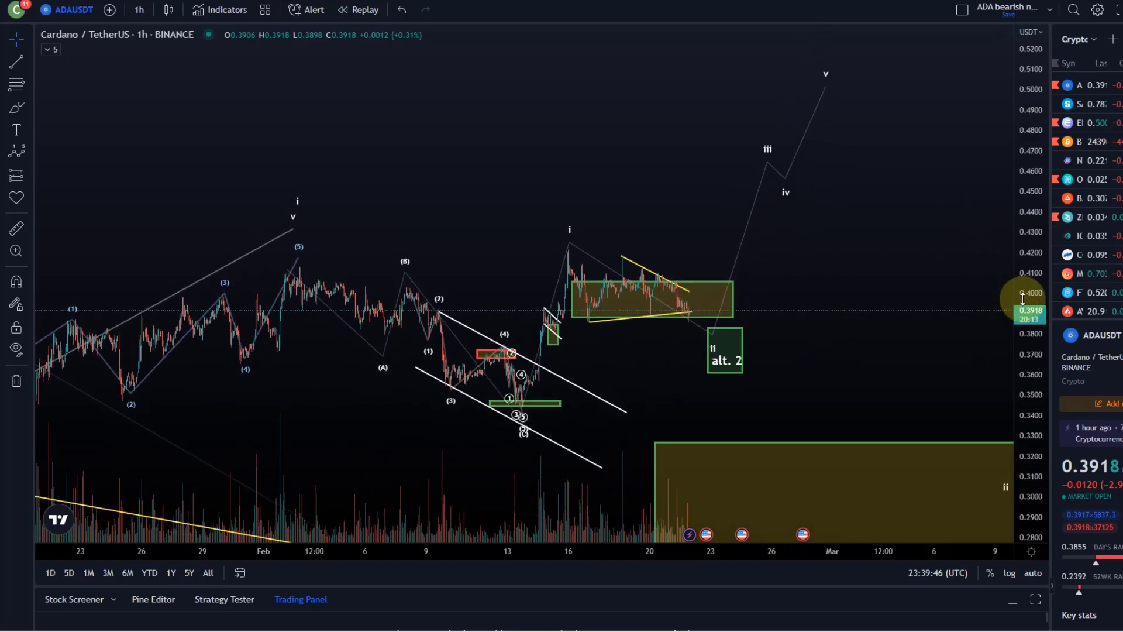
{"action": "scroll", "coordinate": [883, 293], "scroll_direction": "down", "scroll_amount": 5}
{"action": "left_click_drag", "start_coordinate": [794, 198], "coordinate": [643, 87]}
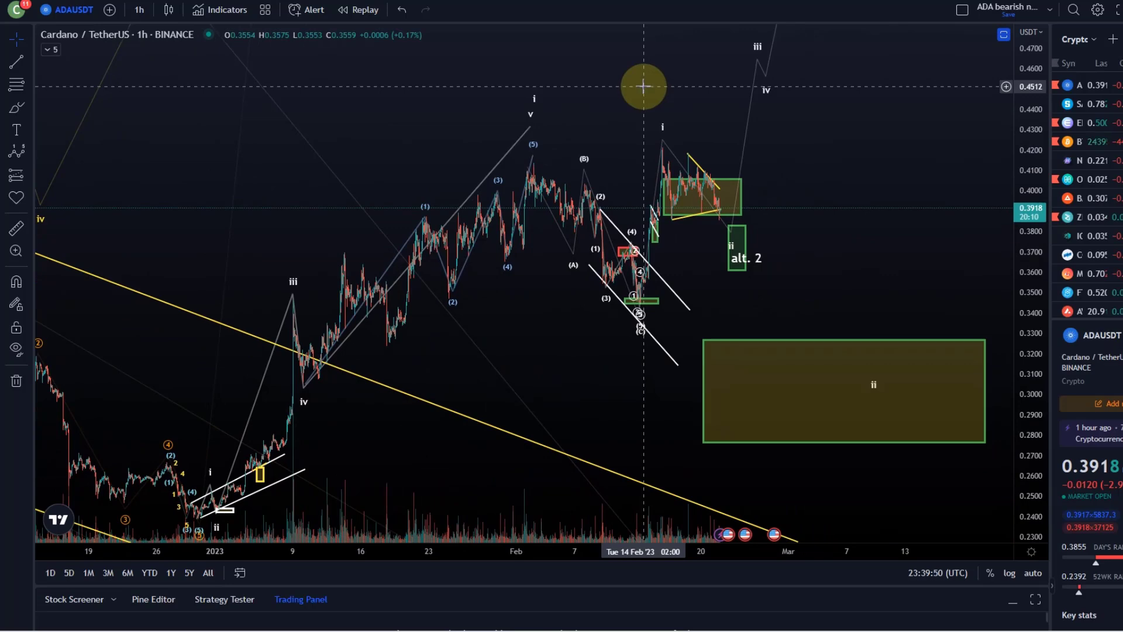
{"action": "left_click", "coordinate": [730, 246]}
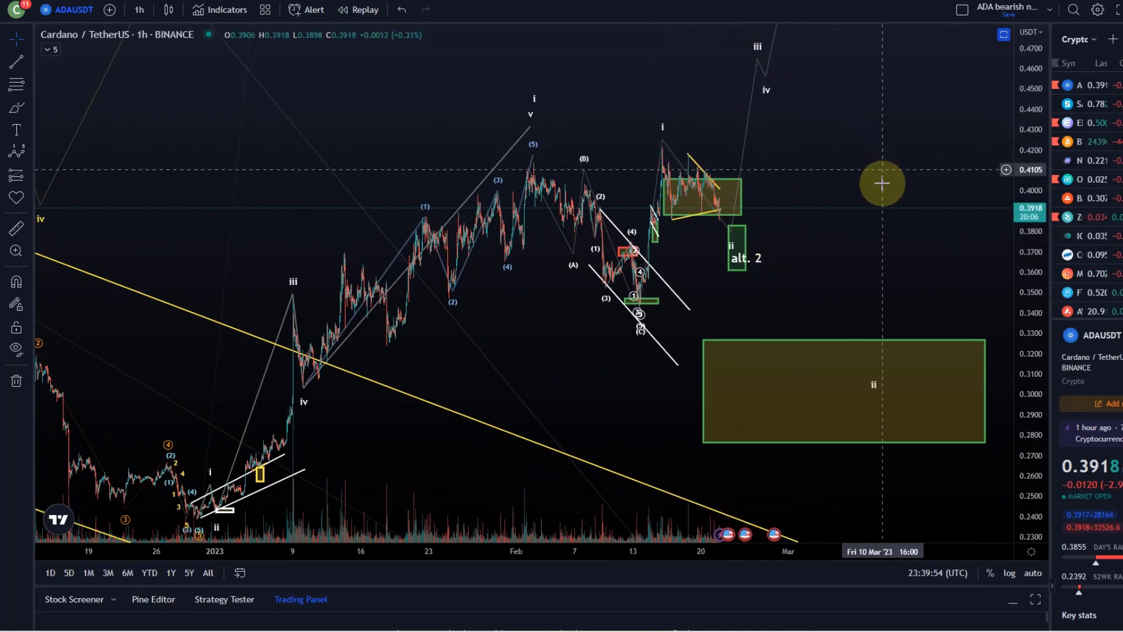
- Reshape the end of the projected impulse by moving iv to about 0.448 and v to about 0.508, both further out in time
{"action": "left_click_drag", "start_coordinate": [882, 183], "coordinate": [859, 291]}
{"action": "left_click_drag", "start_coordinate": [749, 191], "coordinate": [762, 206]}
{"action": "left_click_drag", "start_coordinate": [766, 98], "coordinate": [804, 83]}
{"action": "mouse_move", "coordinate": [862, 258]}
{"action": "left_mouse_down"}
{"action": "mouse_move", "coordinate": [870, 167]}
{"action": "mouse_move", "coordinate": [870, 288]}
{"action": "left_mouse_up"}
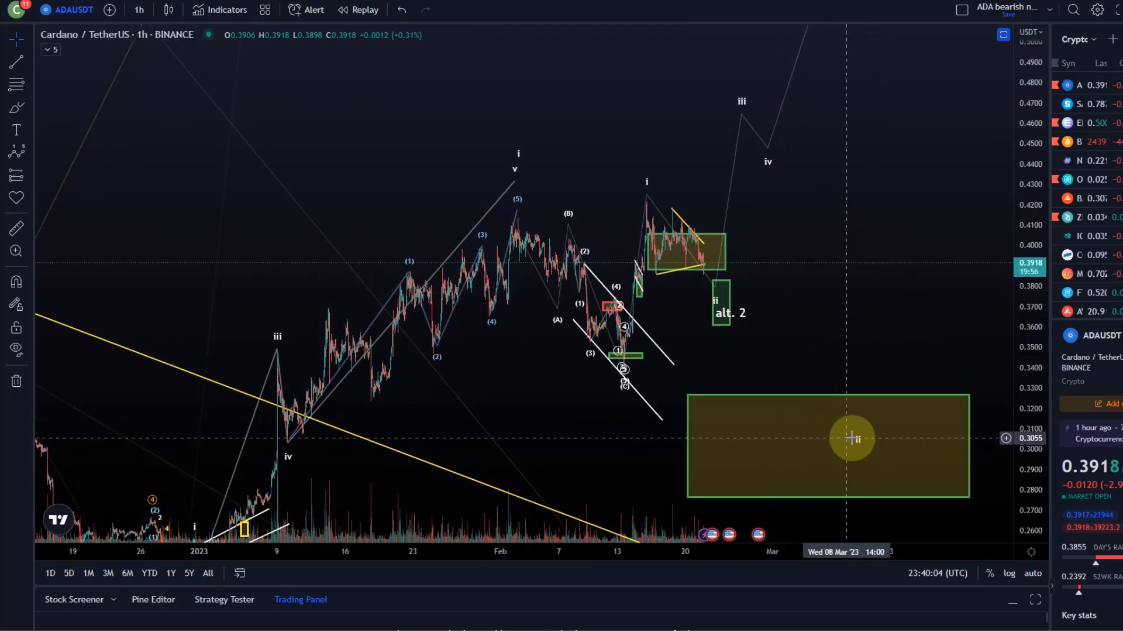
- Move the ii label from the large green zone to below the 13 February low and change its text to "alt. ii"
{"action": "left_click_drag", "start_coordinate": [847, 438], "coordinate": [619, 391]}
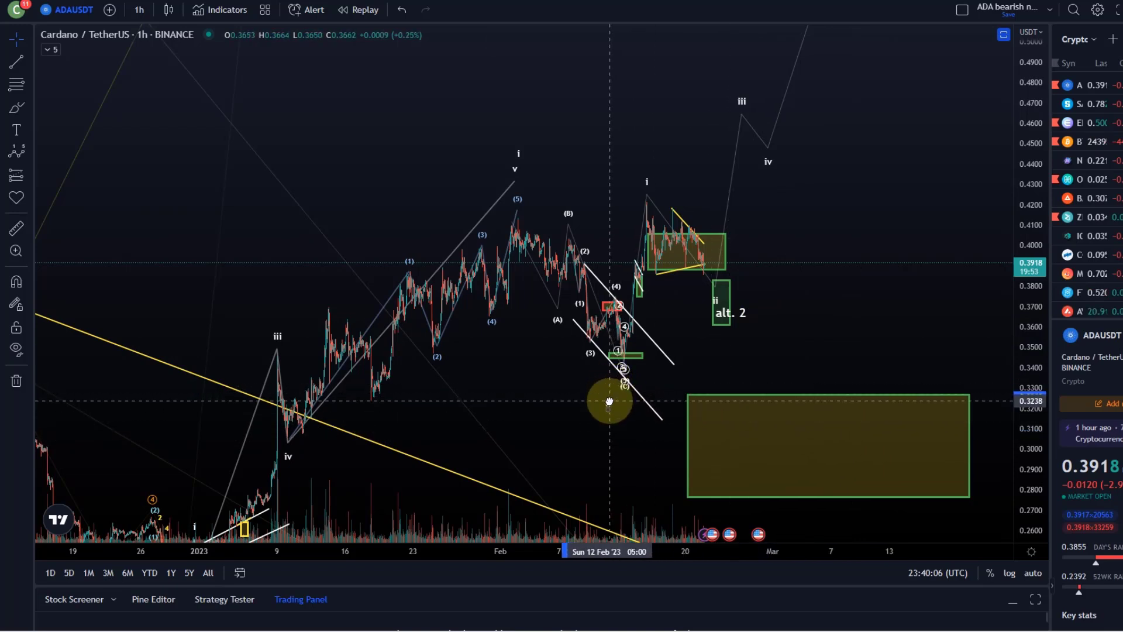
{"action": "left_click", "coordinate": [613, 408]}
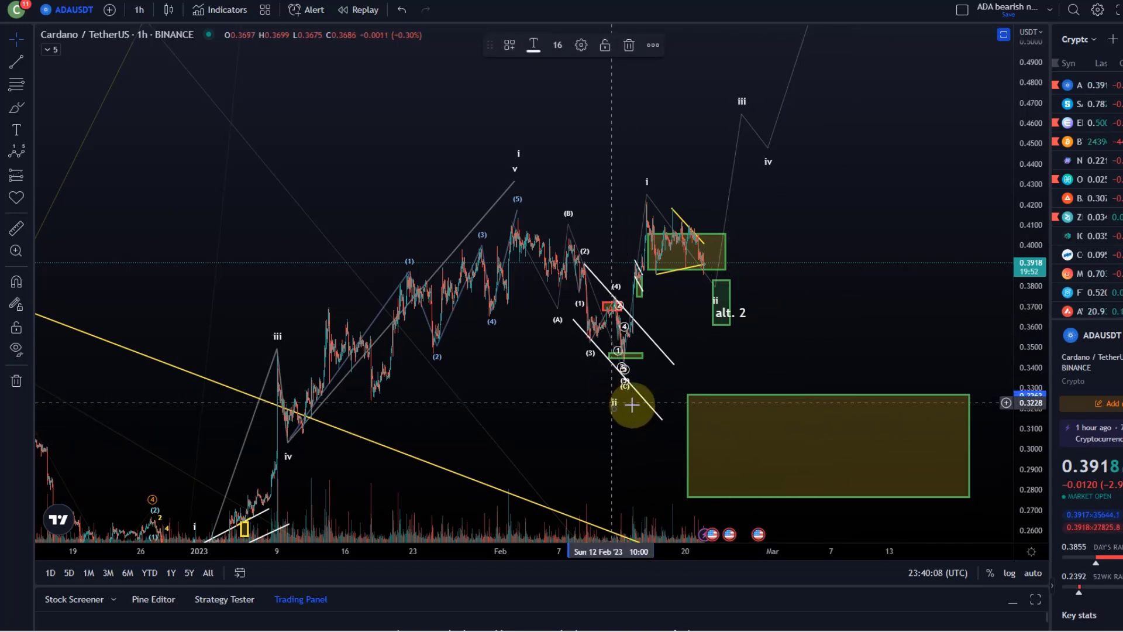
{"action": "double_click", "coordinate": [627, 404]}
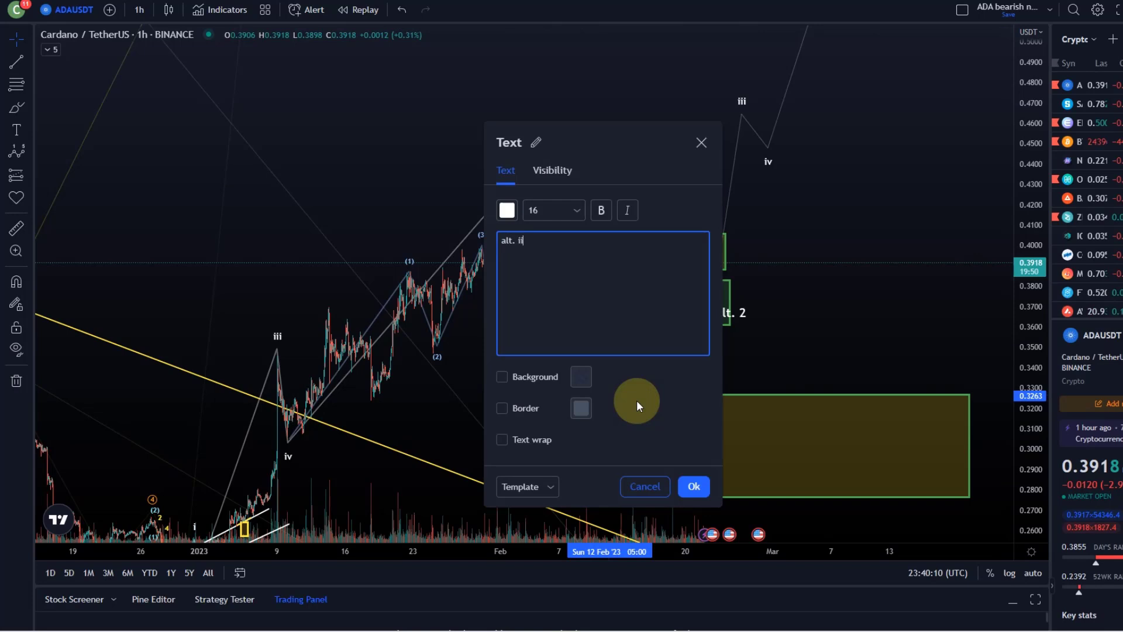
{"action": "left_click", "coordinate": [692, 486]}
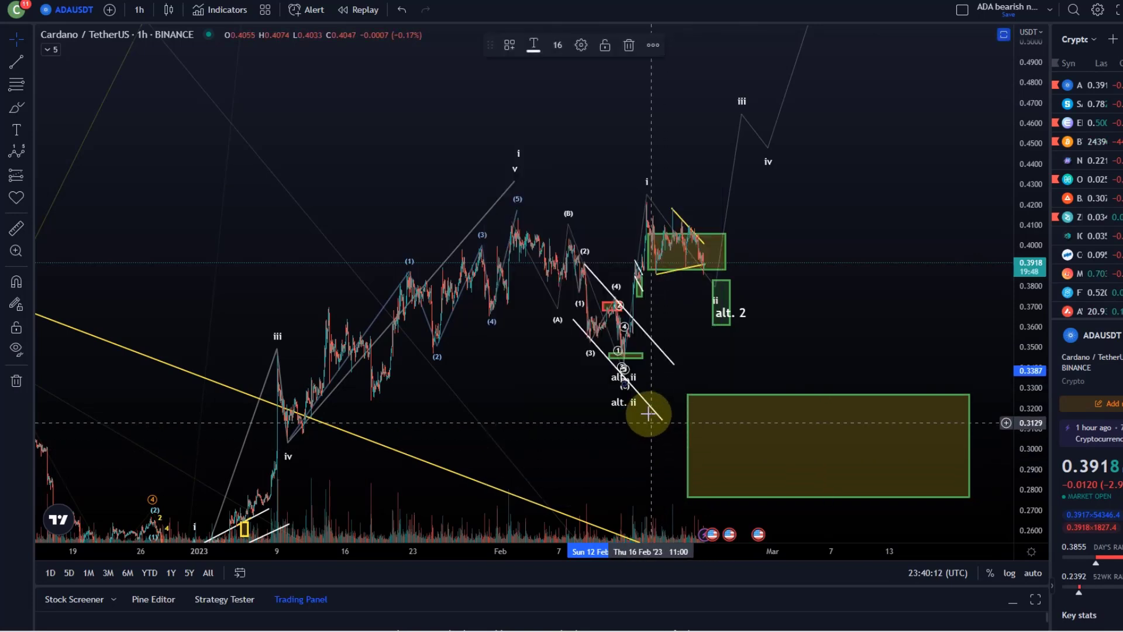
- Place a copy of the alt. ii label inside the large green zone and change its text to "ii"
{"action": "left_click_drag", "start_coordinate": [631, 380], "coordinate": [850, 442]}
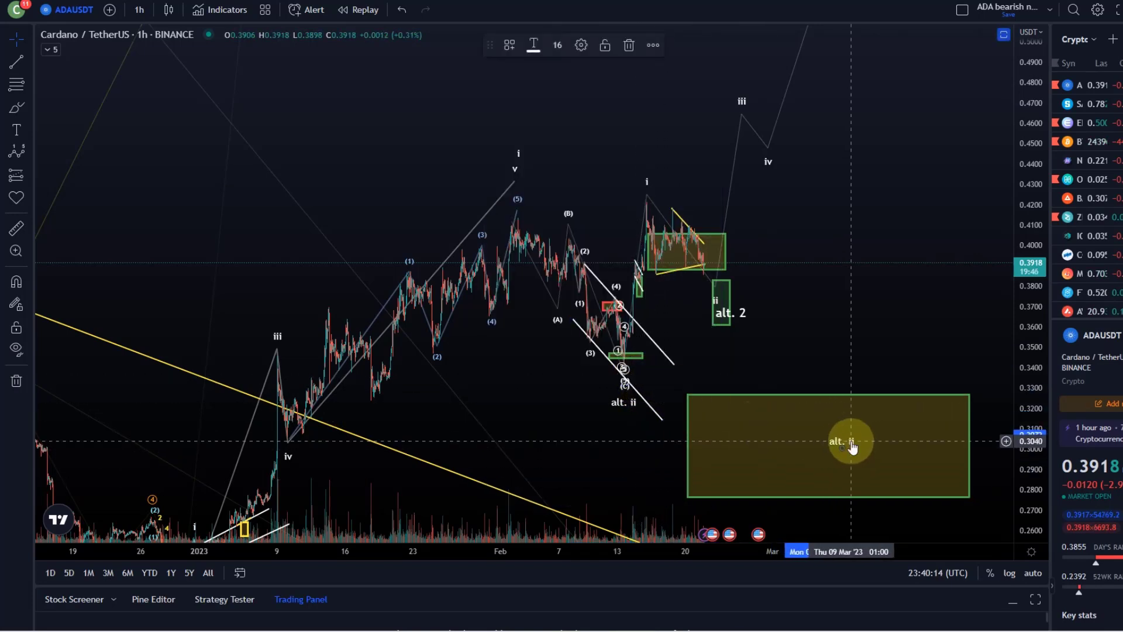
{"action": "double_click", "coordinate": [850, 443]}
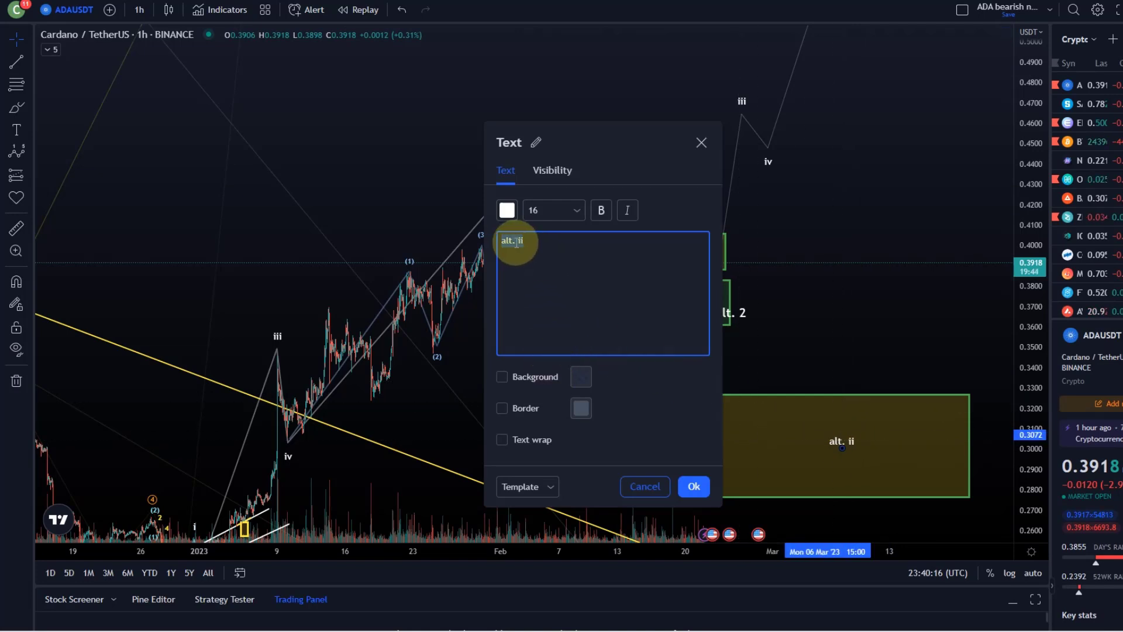
{"action": "key", "text": "BackSpace"}
{"action": "key", "text": "BackSpace"}
{"action": "key", "text": "BackSpace"}
{"action": "key", "text": "BackSpace"}
{"action": "key", "text": "BackSpace"}
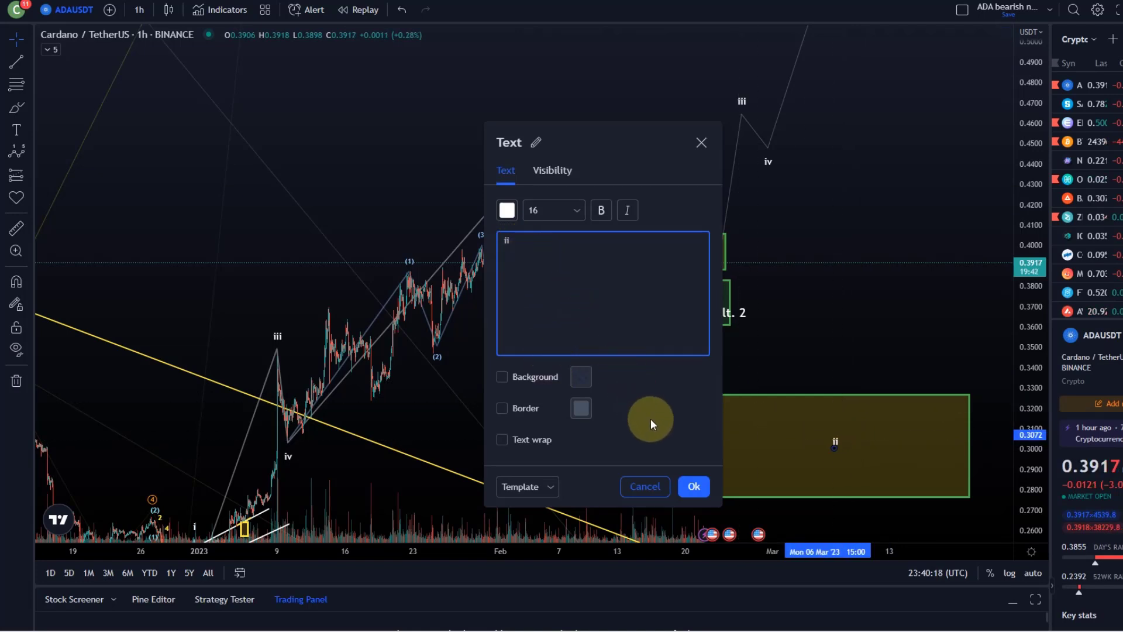
{"action": "left_click", "coordinate": [693, 486]}
- Examine the alternative wave ii low around the small green support box and its relation to the preceding advance
{"action": "scroll", "coordinate": [694, 356], "scroll_direction": "up", "scroll_amount": 4}
{"action": "left_click_drag", "start_coordinate": [710, 345], "coordinate": [1027, 301]}
{"action": "left_click_drag", "start_coordinate": [709, 372], "coordinate": [984, 304]}
{"action": "left_click_drag", "start_coordinate": [1020, 358], "coordinate": [1020, 420]}
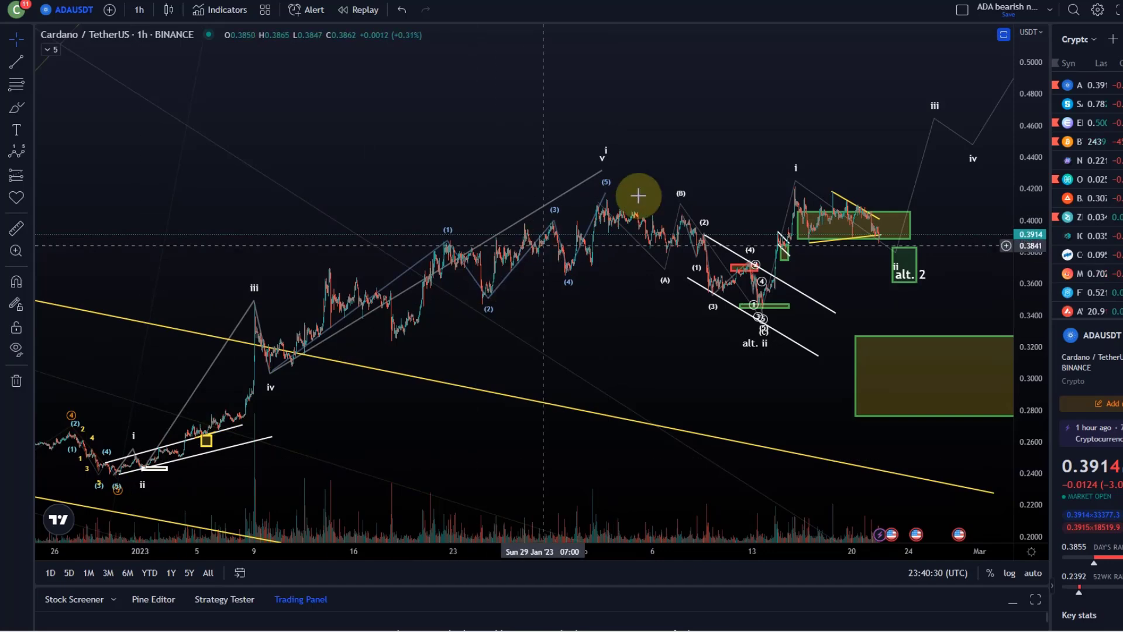
{"action": "left_click_drag", "start_coordinate": [621, 230], "coordinate": [501, 205]}
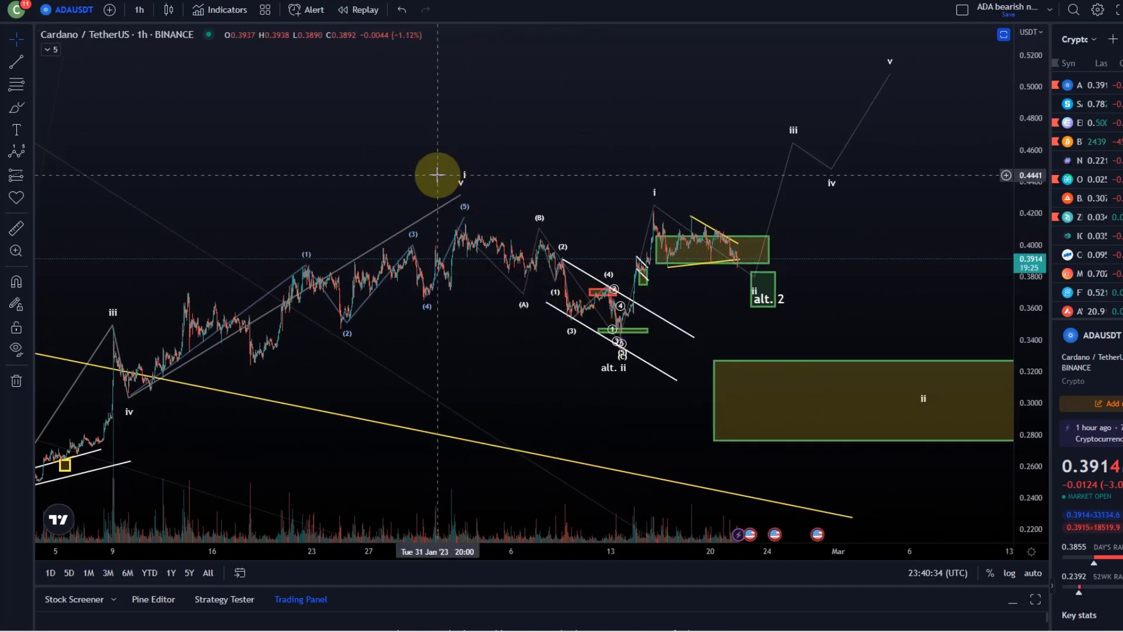
{"action": "left_click", "coordinate": [623, 332]}
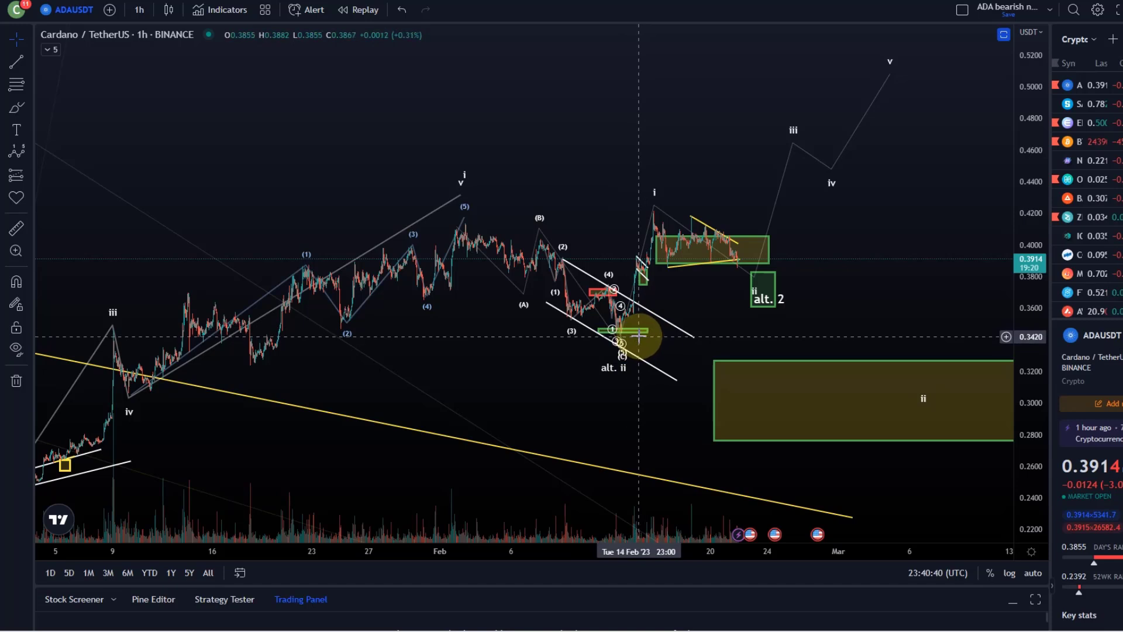
{"action": "left_click_drag", "start_coordinate": [1028, 461], "coordinate": [1038, 216]}
{"action": "left_click_drag", "start_coordinate": [623, 381], "coordinate": [619, 386]}
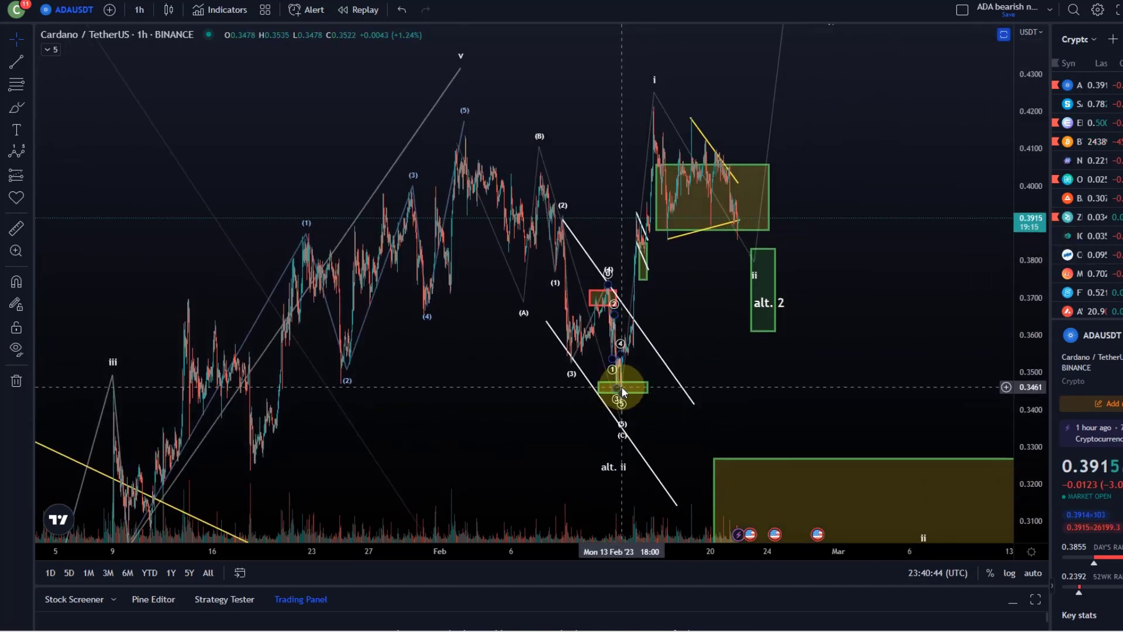
{"action": "left_click_drag", "start_coordinate": [768, 381], "coordinate": [759, 356]}
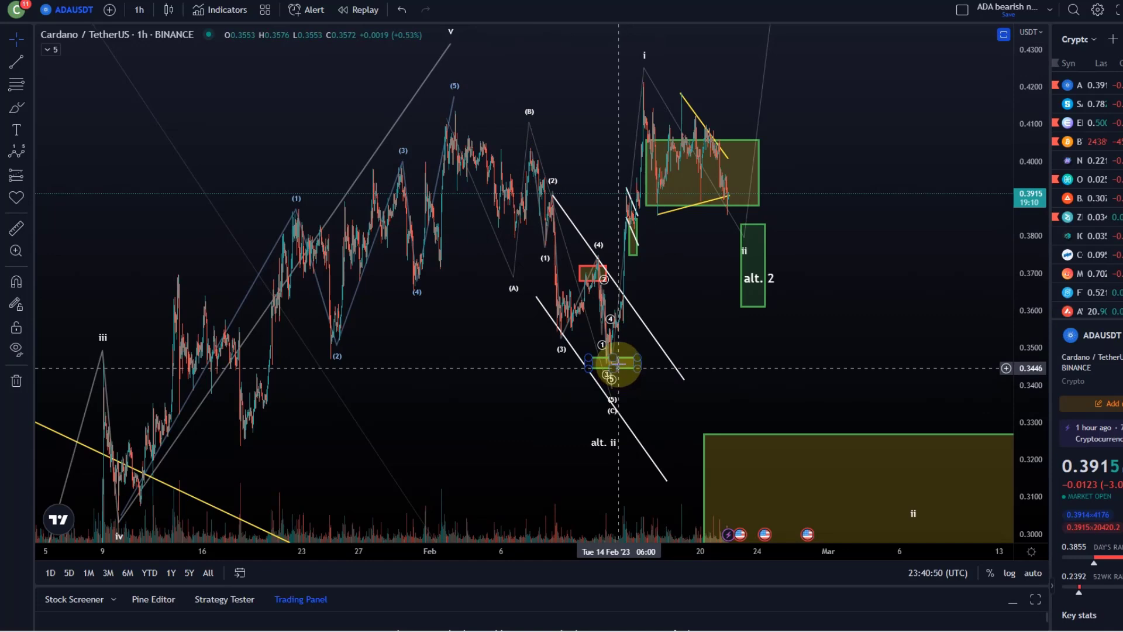
- Sketch brush paths for the alt. ii scenario and the deeper decline into the large green zone, circling both wave ii labels
{"action": "left_click_drag", "start_coordinate": [1029, 349], "coordinate": [1028, 455]}
{"action": "left_click_drag", "start_coordinate": [452, 155], "coordinate": [608, 345]}
{"action": "mouse_move", "coordinate": [867, 436]}
{"action": "left_mouse_down"}
{"action": "mouse_move", "coordinate": [908, 466]}
{"action": "mouse_move", "coordinate": [908, 435]}
{"action": "left_mouse_up"}
{"action": "mouse_move", "coordinate": [608, 350]}
{"action": "left_mouse_down"}
{"action": "mouse_move", "coordinate": [647, 243]}
{"action": "mouse_move", "coordinate": [739, 106]}
{"action": "mouse_move", "coordinate": [790, 184]}
{"action": "mouse_move", "coordinate": [842, 345]}
{"action": "mouse_move", "coordinate": [914, 428]}
{"action": "left_mouse_up"}
{"action": "mouse_move", "coordinate": [557, 387]}
{"action": "left_mouse_down"}
{"action": "mouse_move", "coordinate": [639, 401]}
{"action": "mouse_move", "coordinate": [572, 403]}
{"action": "mouse_move", "coordinate": [597, 310]}
{"action": "mouse_move", "coordinate": [708, 227]}
{"action": "left_mouse_up"}
{"action": "left_click_drag", "start_coordinate": [792, 54], "coordinate": [858, 24]}
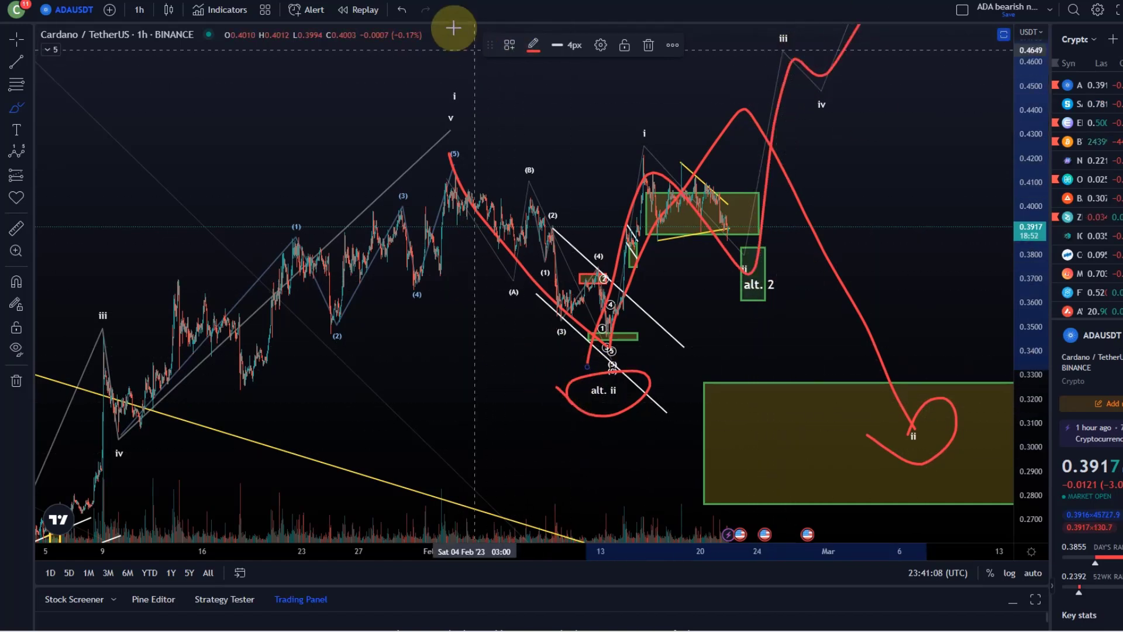
{"action": "left_click", "coordinate": [402, 10]}
{"action": "left_click", "coordinate": [401, 10]}
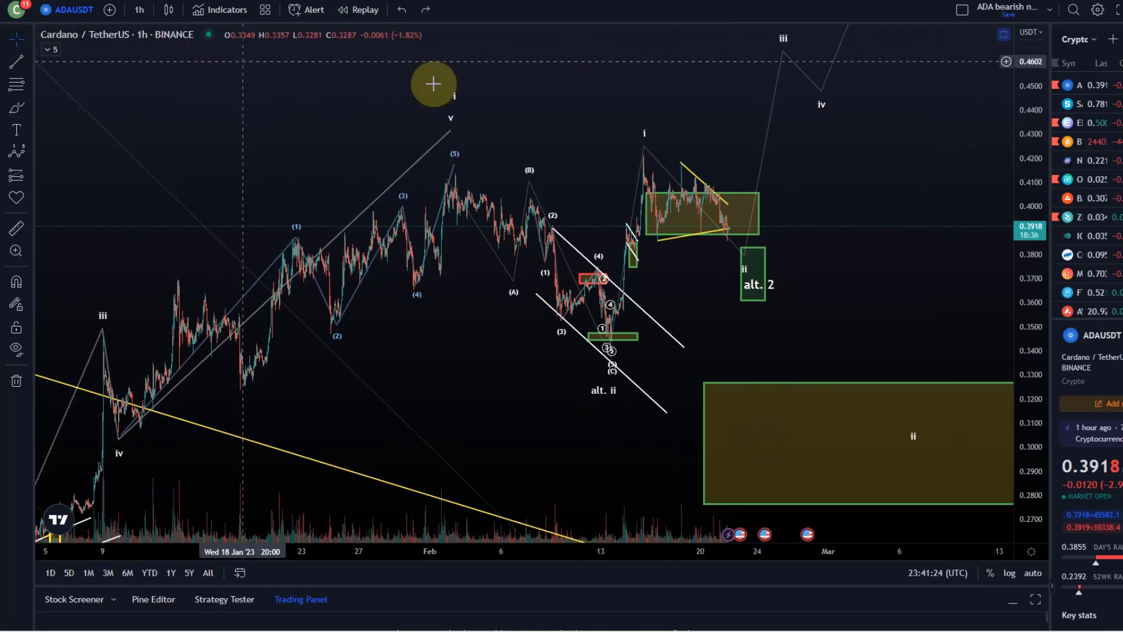
- Trace the three-wave (A)-(B)-(C) decline from the blue (5) high to the alt. ii low with brush strokes
{"action": "left_click_drag", "start_coordinate": [877, 199], "coordinate": [712, 260]}
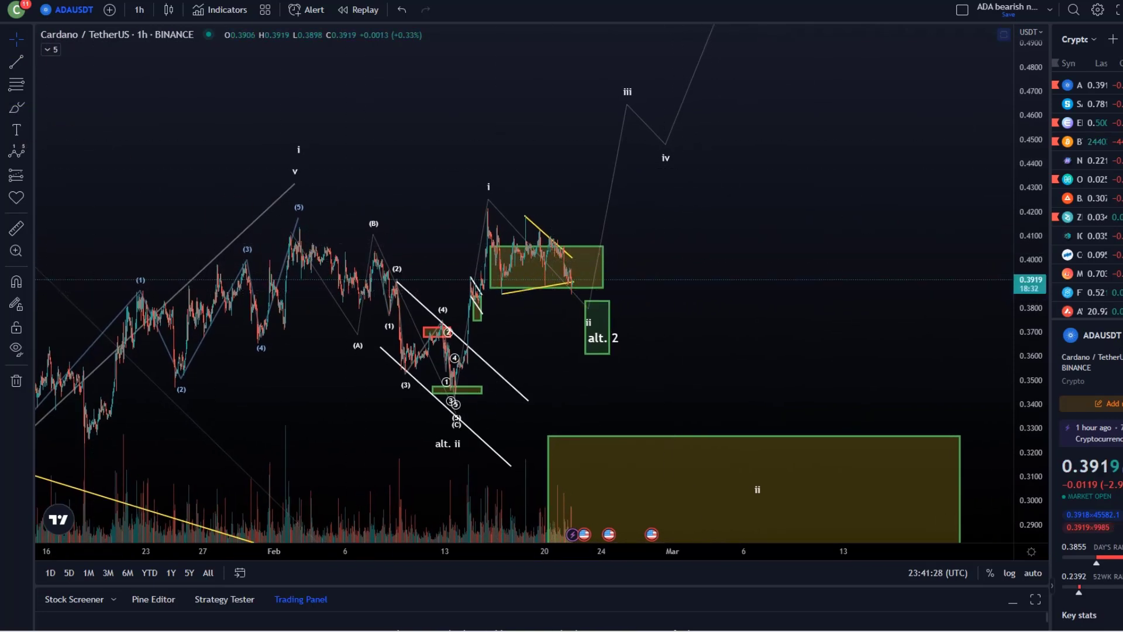
{"action": "left_click", "coordinate": [391, 272]}
{"action": "left_click", "coordinate": [454, 426]}
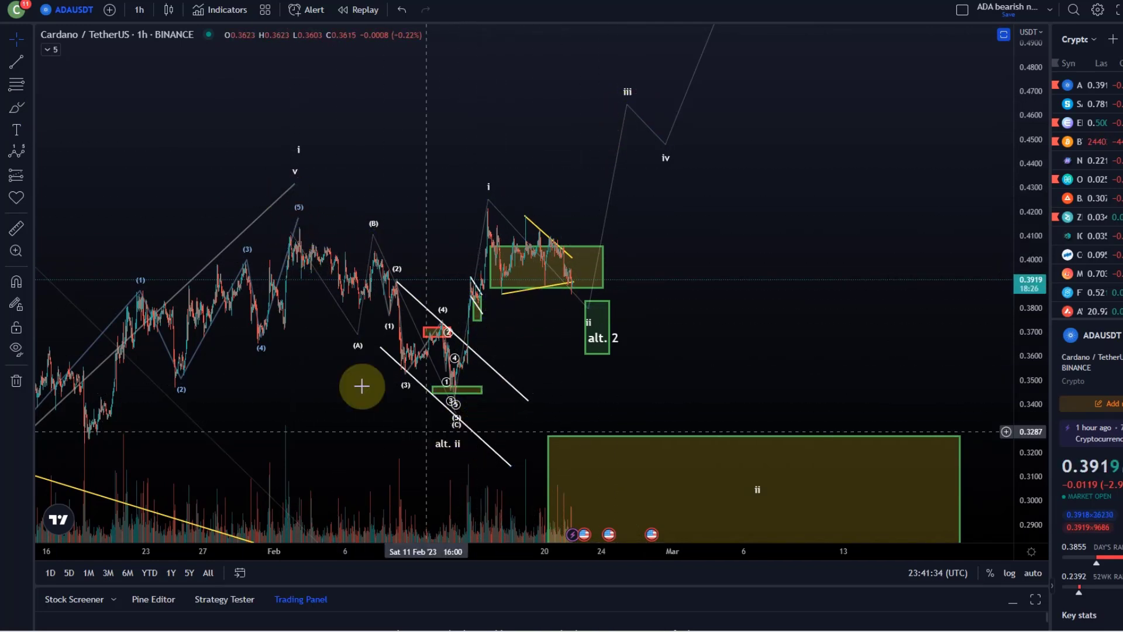
{"action": "mouse_move", "coordinate": [297, 216]}
{"action": "left_mouse_down"}
{"action": "mouse_move", "coordinate": [368, 322]}
{"action": "mouse_move", "coordinate": [375, 232]}
{"action": "mouse_move", "coordinate": [388, 269]}
{"action": "left_mouse_up"}
{"action": "left_click_drag", "start_coordinate": [405, 320], "coordinate": [454, 404]}
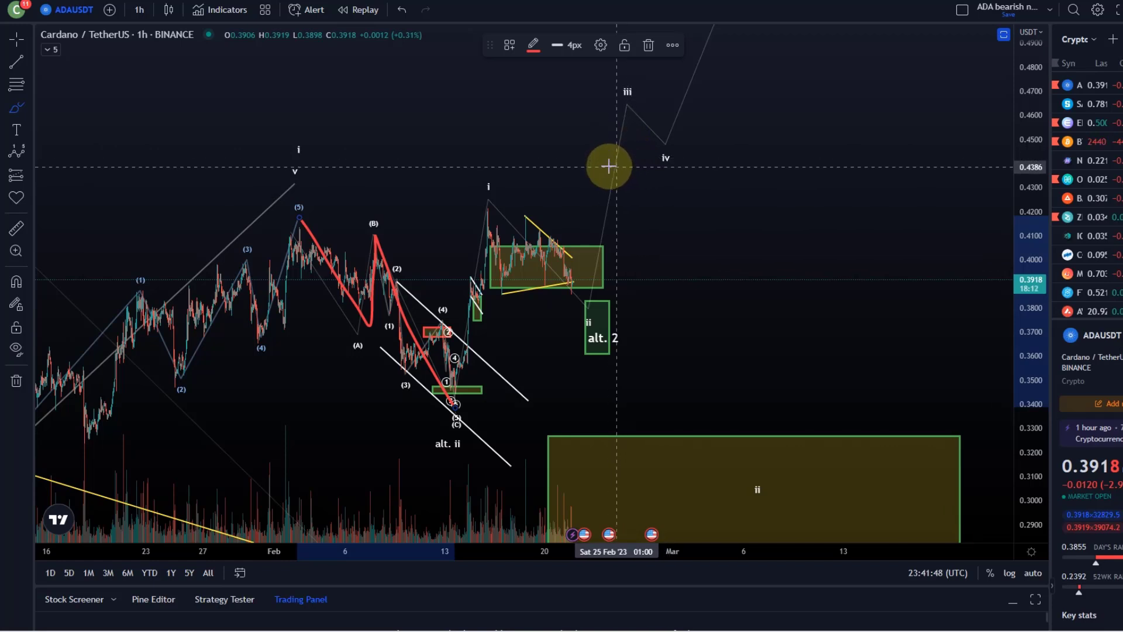
{"action": "left_click", "coordinate": [401, 10]}
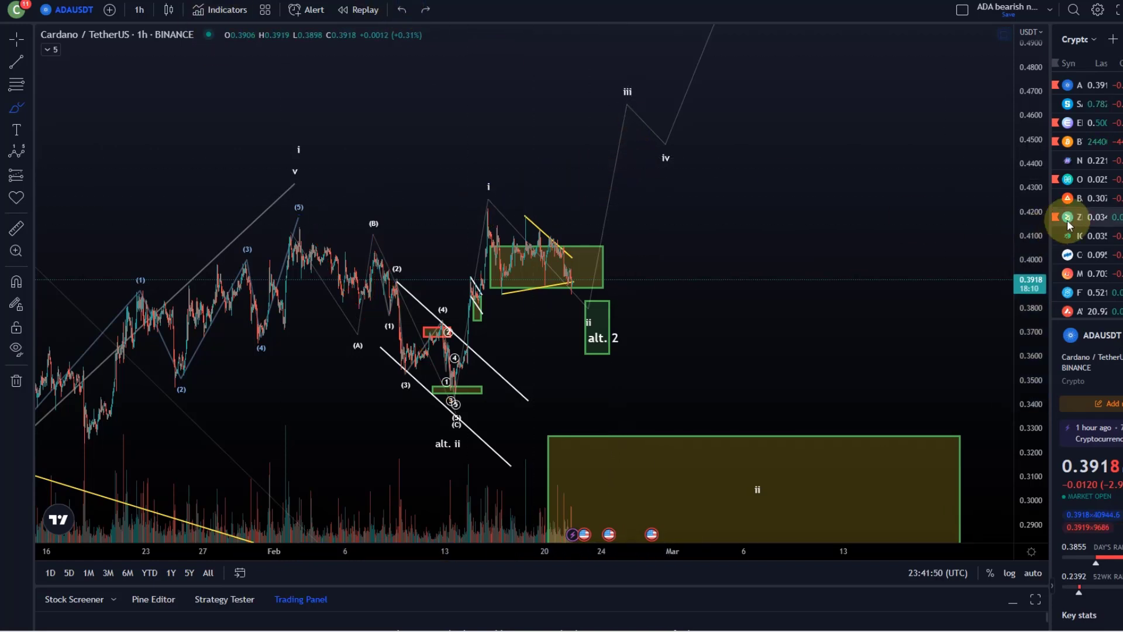
- Delete the alt. 2 label and move the projected impulse's wave ii point to about 0.3704 inside the small green box
{"action": "left_click_drag", "start_coordinate": [1041, 218], "coordinate": [1027, 388]}
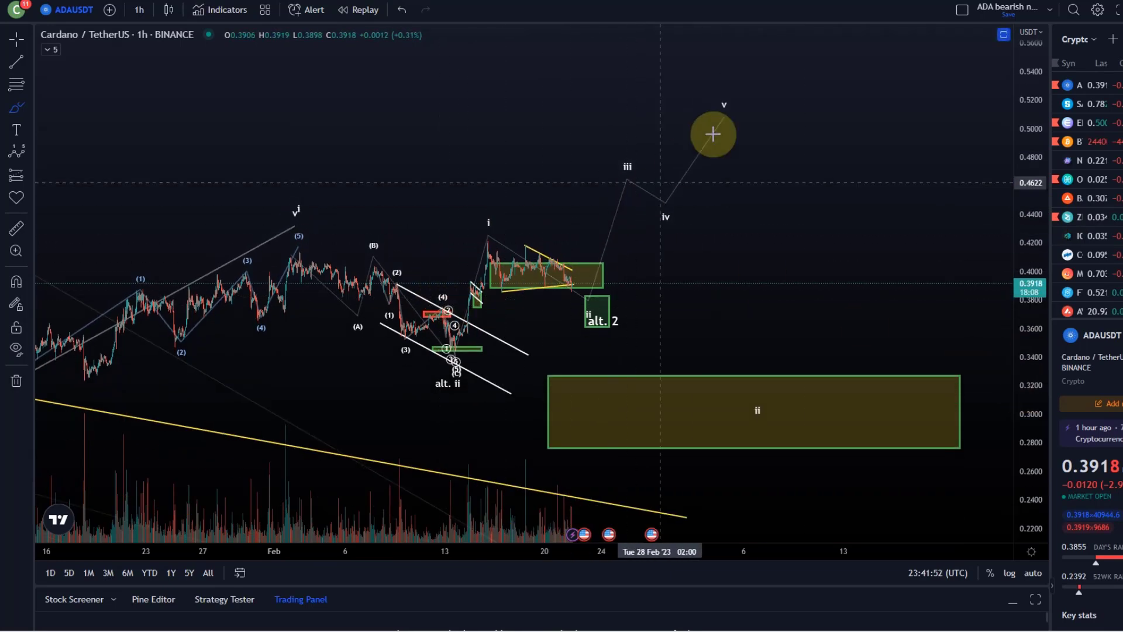
{"action": "left_click_drag", "start_coordinate": [1017, 353], "coordinate": [865, 77]}
{"action": "left_click", "coordinate": [16, 40]}
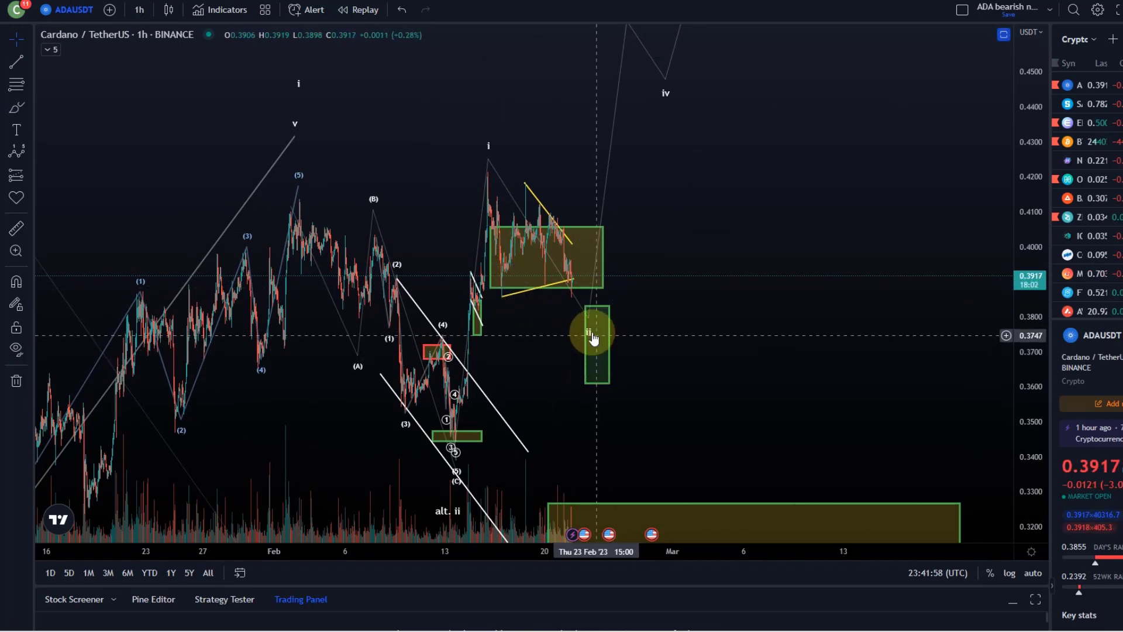
{"action": "left_click", "coordinate": [609, 339]}
{"action": "left_click", "coordinate": [590, 358]}
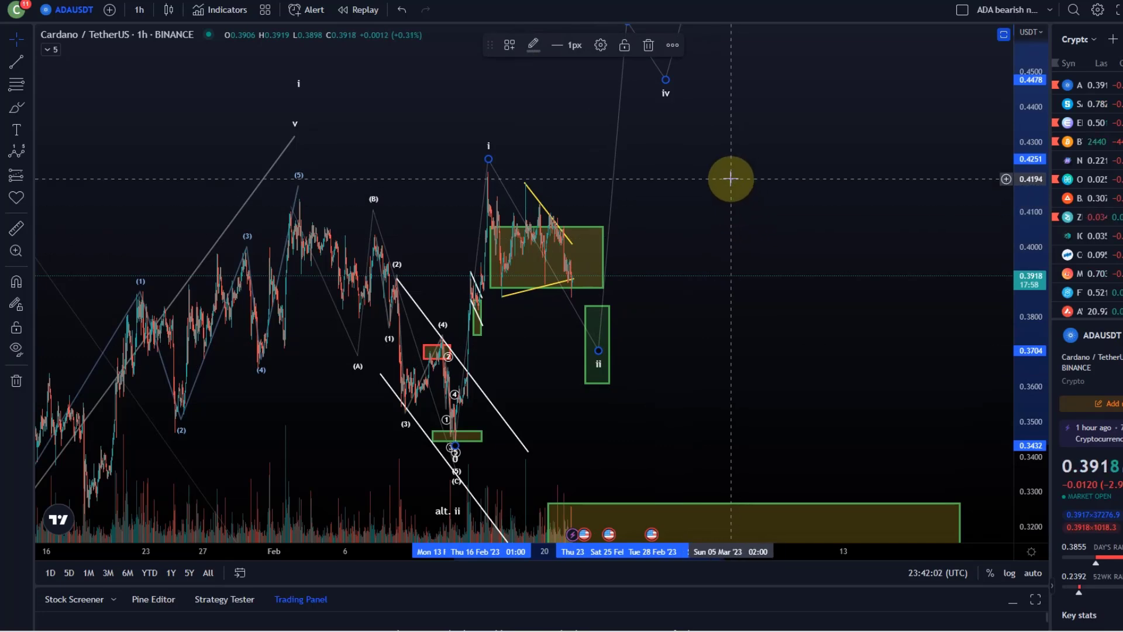
- Raise the projected impulse's wave iii point to about 0.4704
{"action": "left_click_drag", "start_coordinate": [751, 167], "coordinate": [759, 240]}
{"action": "mouse_move", "coordinate": [1037, 276]}
{"action": "left_mouse_down"}
{"action": "mouse_move", "coordinate": [1037, 291]}
{"action": "mouse_move", "coordinate": [980, 318]}
{"action": "left_mouse_up"}
{"action": "scroll", "coordinate": [799, 235], "scroll_direction": "up", "scroll_amount": 1}
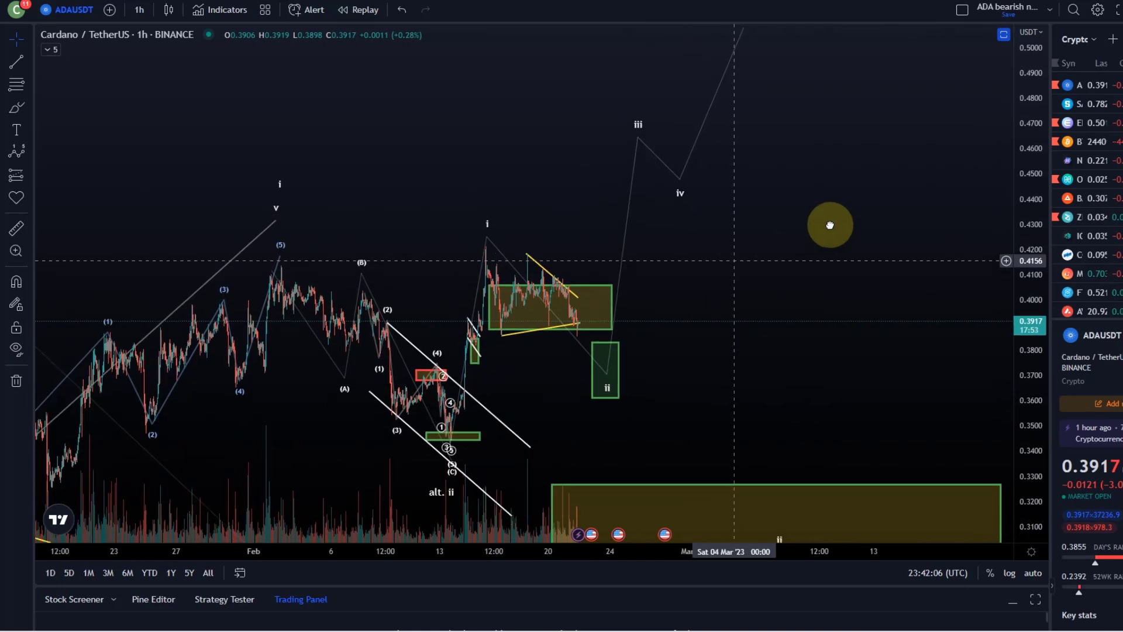
{"action": "left_click_drag", "start_coordinate": [799, 235], "coordinate": [965, 175]}
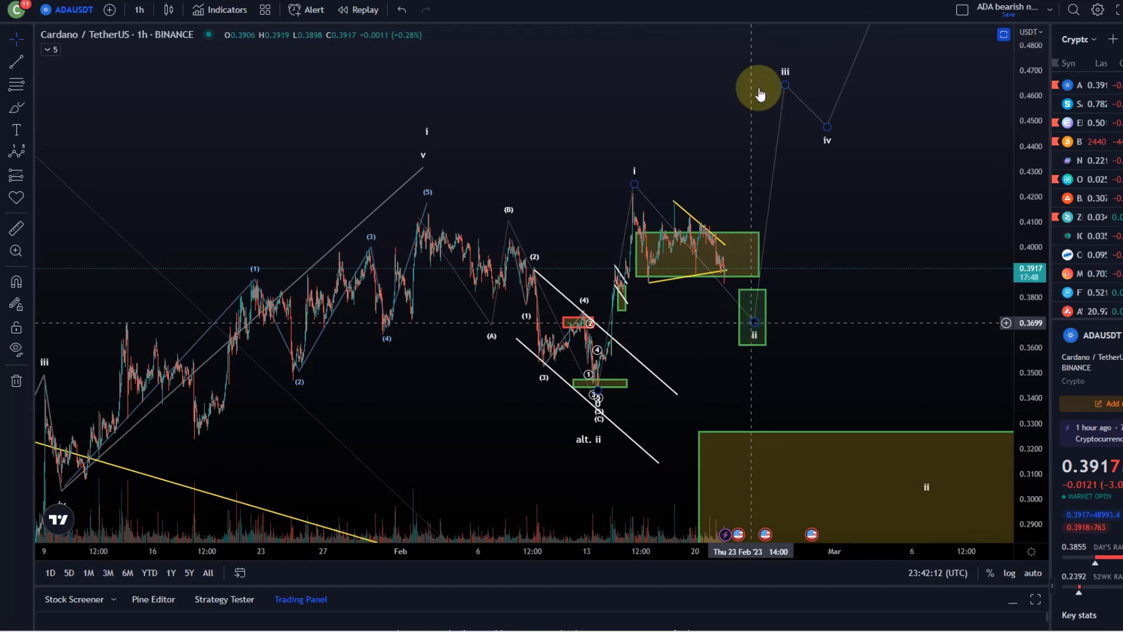
{"action": "mouse_move", "coordinate": [788, 86]}
{"action": "left_mouse_down"}
{"action": "mouse_move", "coordinate": [796, 58]}
{"action": "mouse_move", "coordinate": [785, 70]}
{"action": "left_mouse_up"}
- Draw an Elliott Correction Wave (ABC) from about 0.3440, with A at 0.4280, B at 0.3657 and C at 0.4749
{"action": "left_click", "coordinate": [29, 151]}
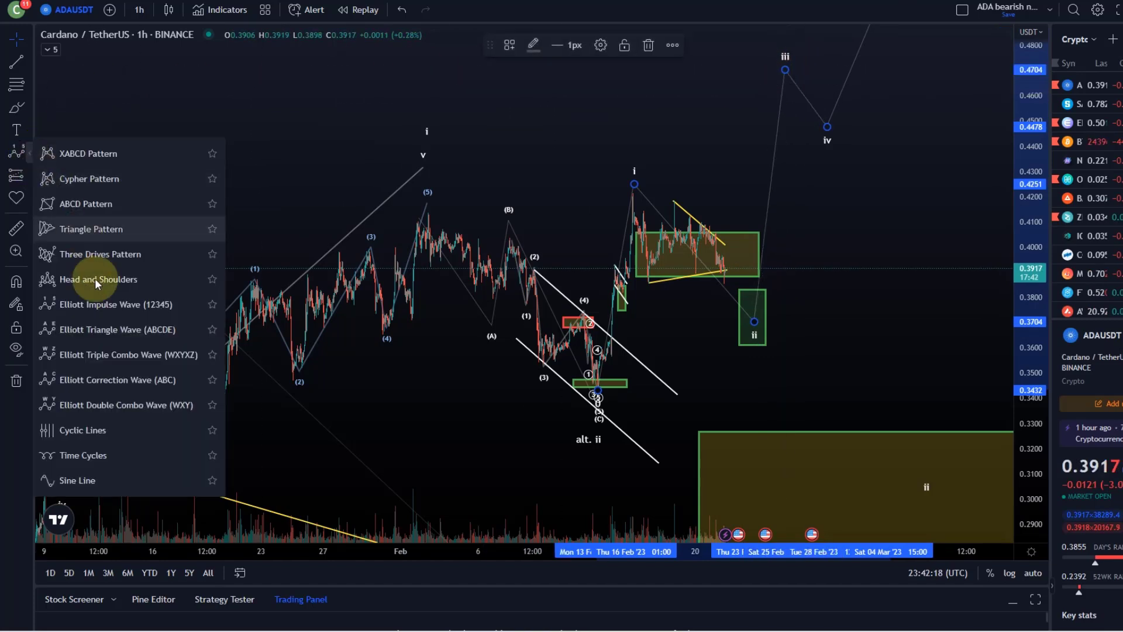
{"action": "left_click", "coordinate": [134, 380]}
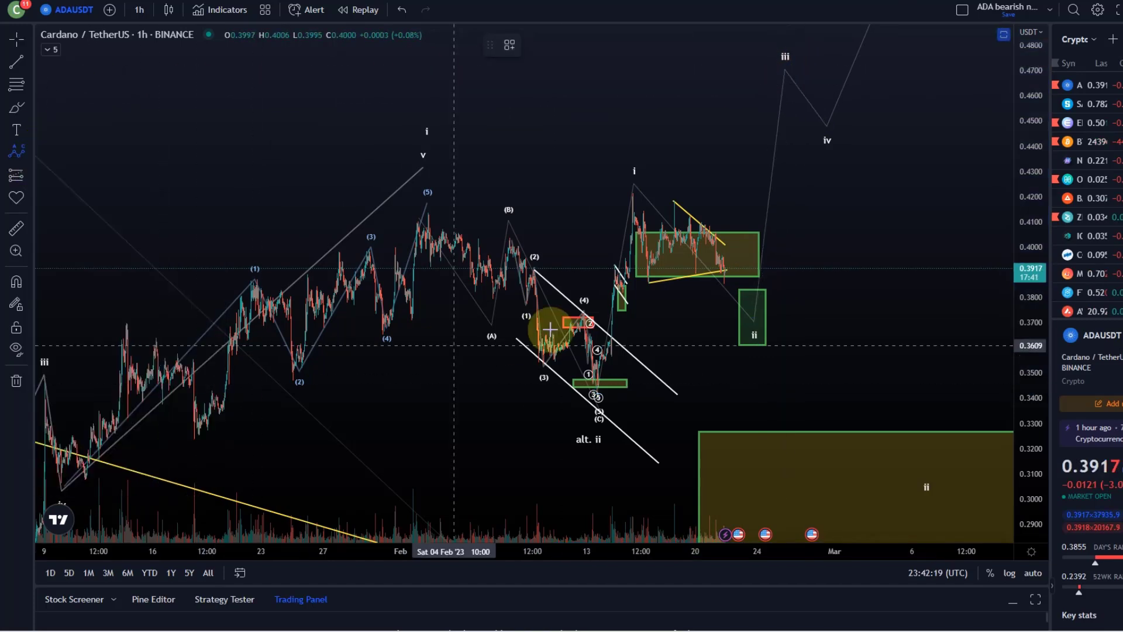
{"action": "left_click", "coordinate": [580, 388]}
{"action": "left_click", "coordinate": [621, 176]}
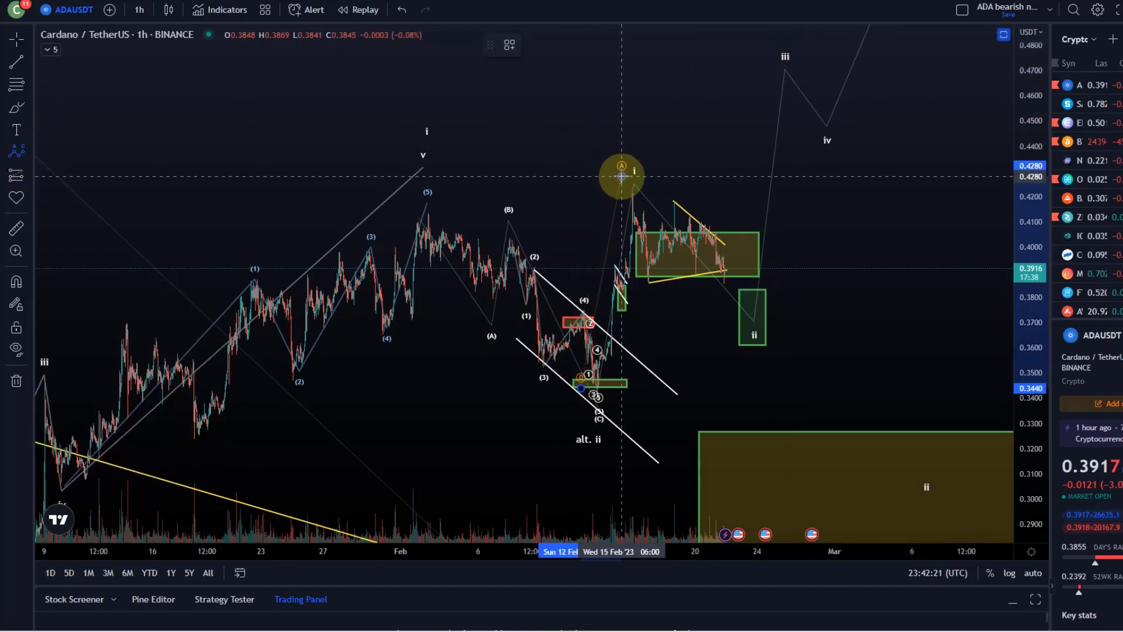
{"action": "left_click", "coordinate": [741, 333]}
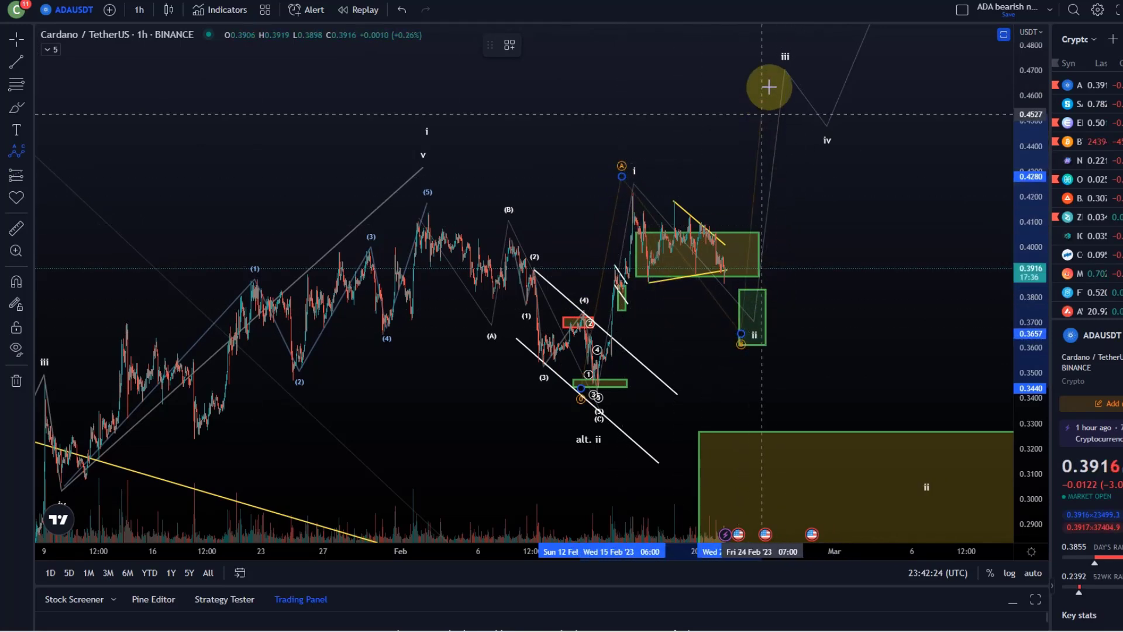
{"action": "left_click", "coordinate": [771, 58]}
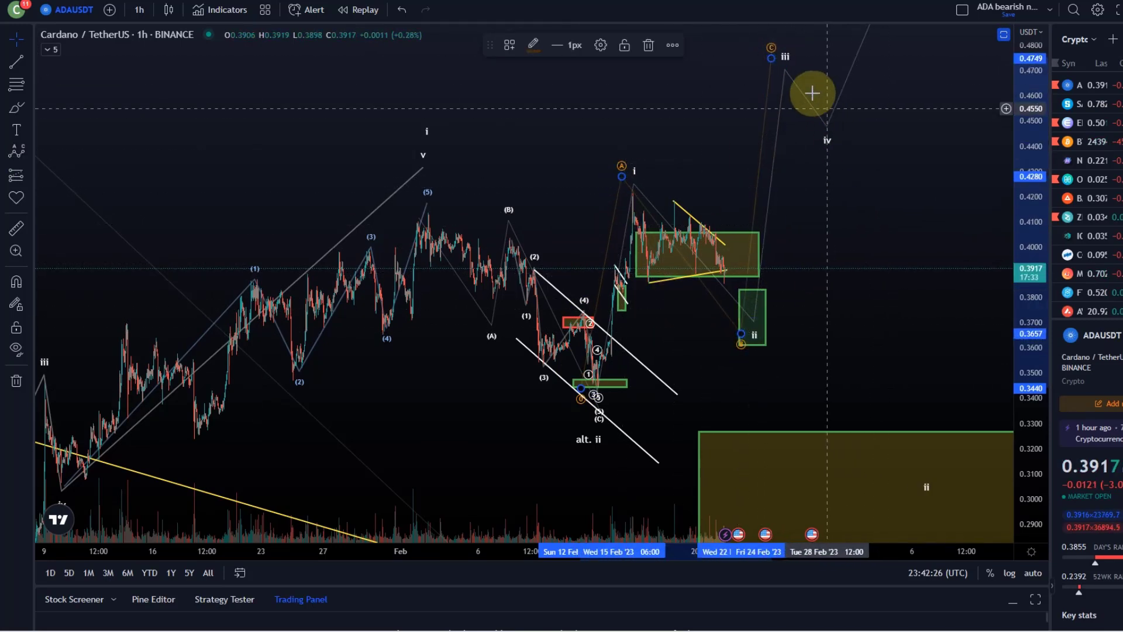
{"action": "left_click_drag", "start_coordinate": [823, 231], "coordinate": [741, 242]}
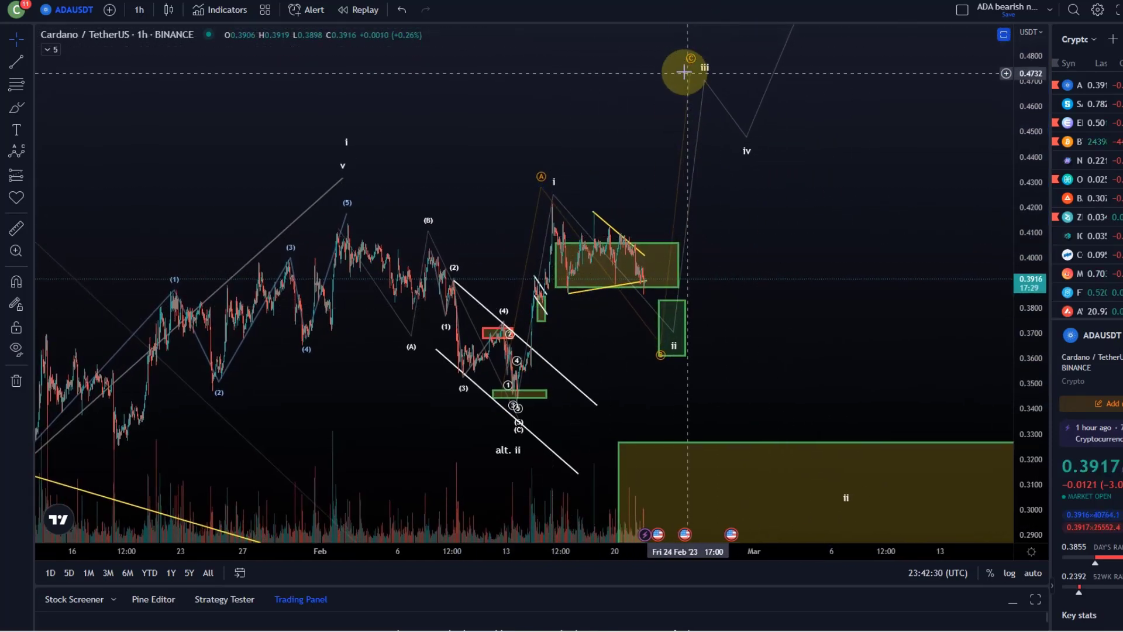
- Sketch a freehand brush path from the wave v high toward the large green zone and remove it
{"action": "left_click", "coordinate": [17, 107]}
{"action": "mouse_move", "coordinate": [325, 183]}
{"action": "left_mouse_down"}
{"action": "mouse_move", "coordinate": [355, 195]}
{"action": "mouse_move", "coordinate": [464, 363]}
{"action": "mouse_move", "coordinate": [520, 420]}
{"action": "mouse_move", "coordinate": [667, 156]}
{"action": "mouse_move", "coordinate": [695, 82]}
{"action": "mouse_move", "coordinate": [918, 527]}
{"action": "left_mouse_up"}
{"action": "key", "text": "Delete"}
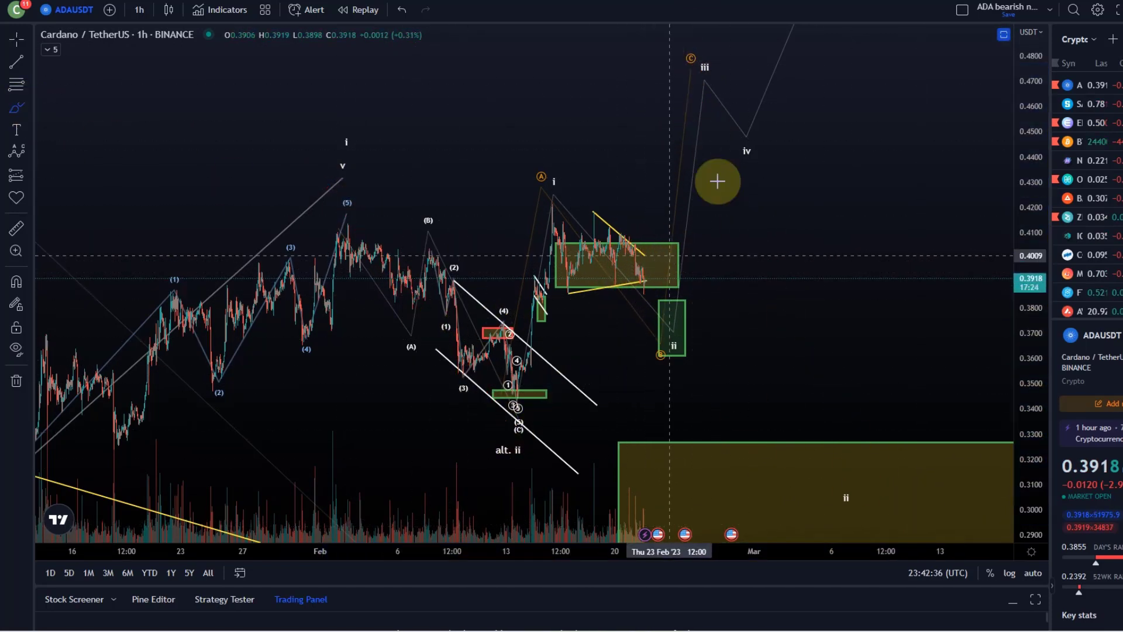
- Lower the orange correction's C point to near the 1.38 level of a temporary Fibonacci retracement drawn from 0.4136 to 0.3437
{"action": "left_click", "coordinate": [17, 39]}
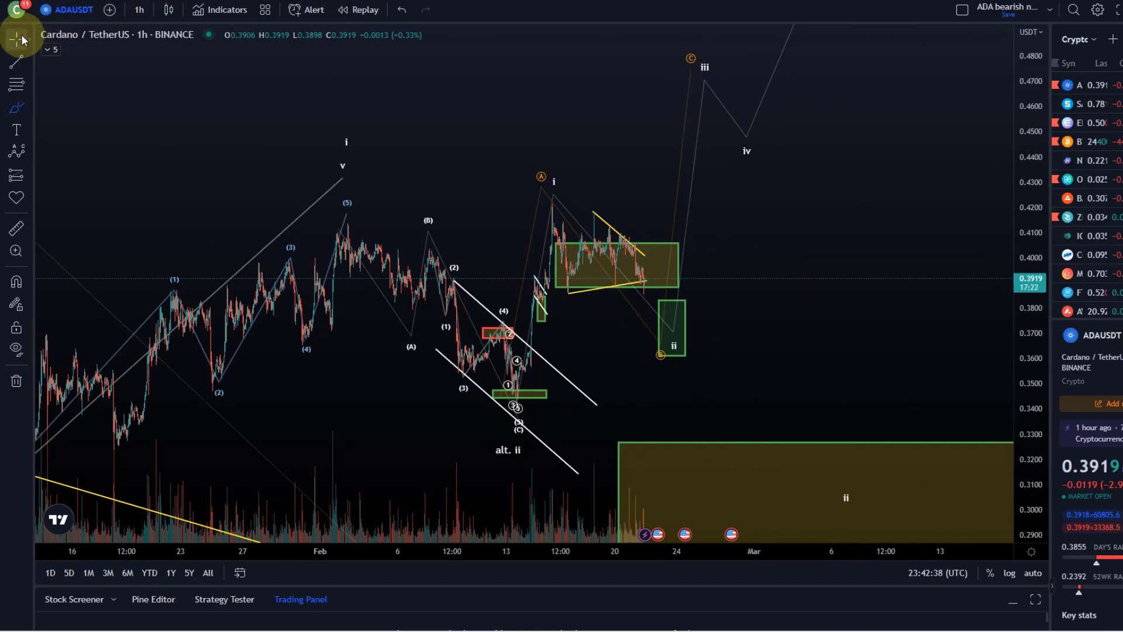
{"action": "left_click", "coordinate": [695, 105]}
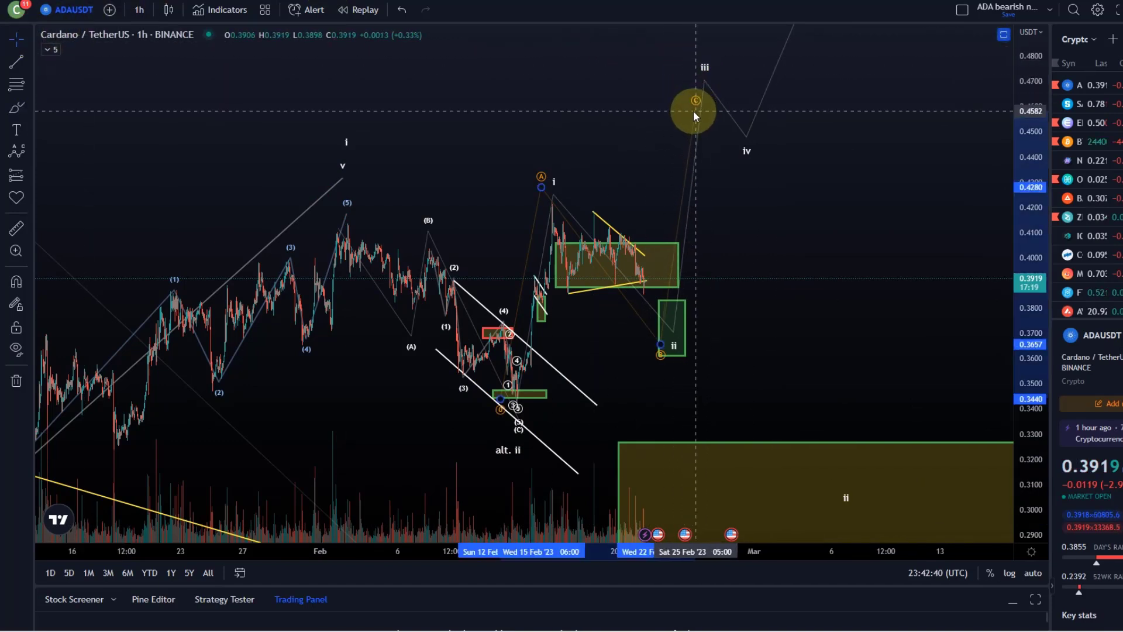
{"action": "left_click", "coordinate": [17, 84]}
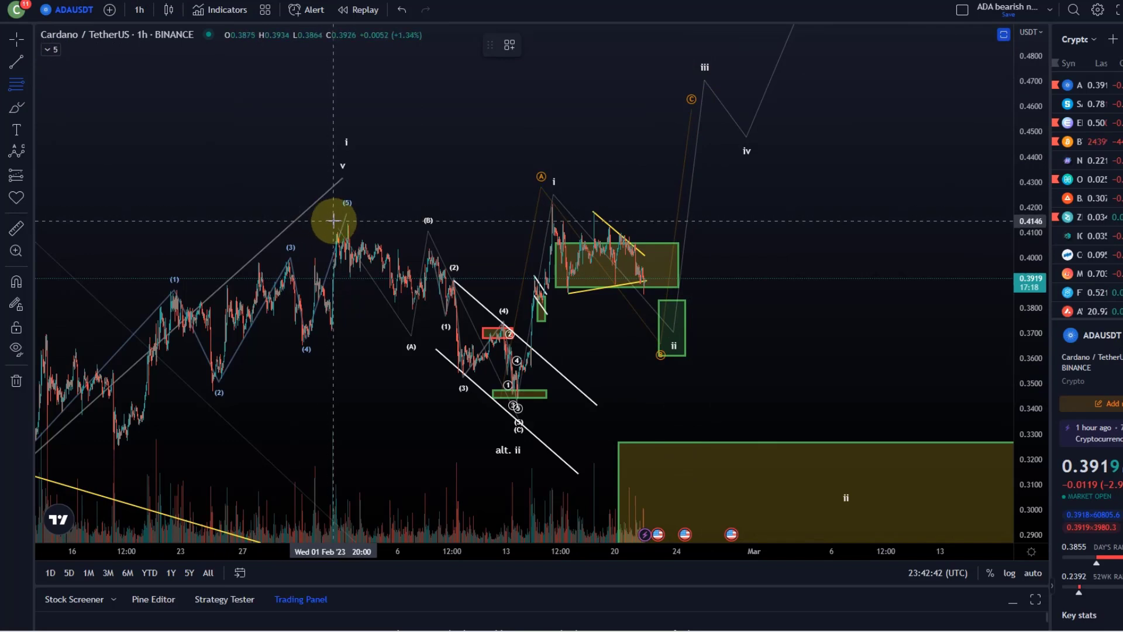
{"action": "mouse_move", "coordinate": [337, 223]}
{"action": "left_mouse_down"}
{"action": "mouse_move", "coordinate": [764, 401]}
{"action": "mouse_move", "coordinate": [784, 399]}
{"action": "left_mouse_up"}
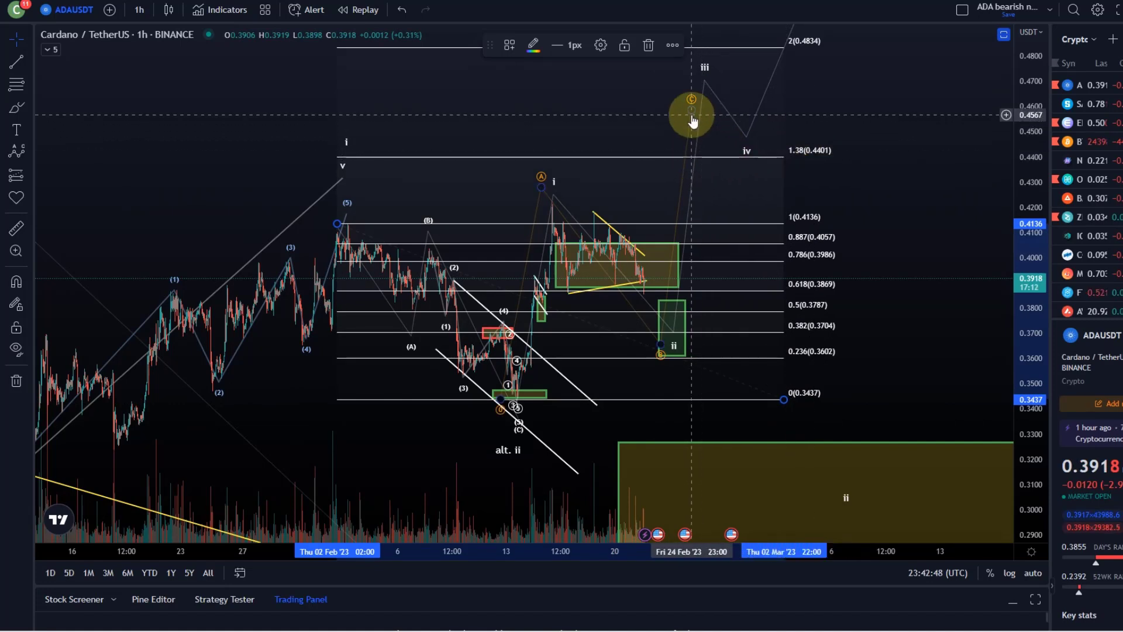
{"action": "left_click", "coordinate": [694, 134]}
{"action": "left_click_drag", "start_coordinate": [689, 151], "coordinate": [689, 153]}
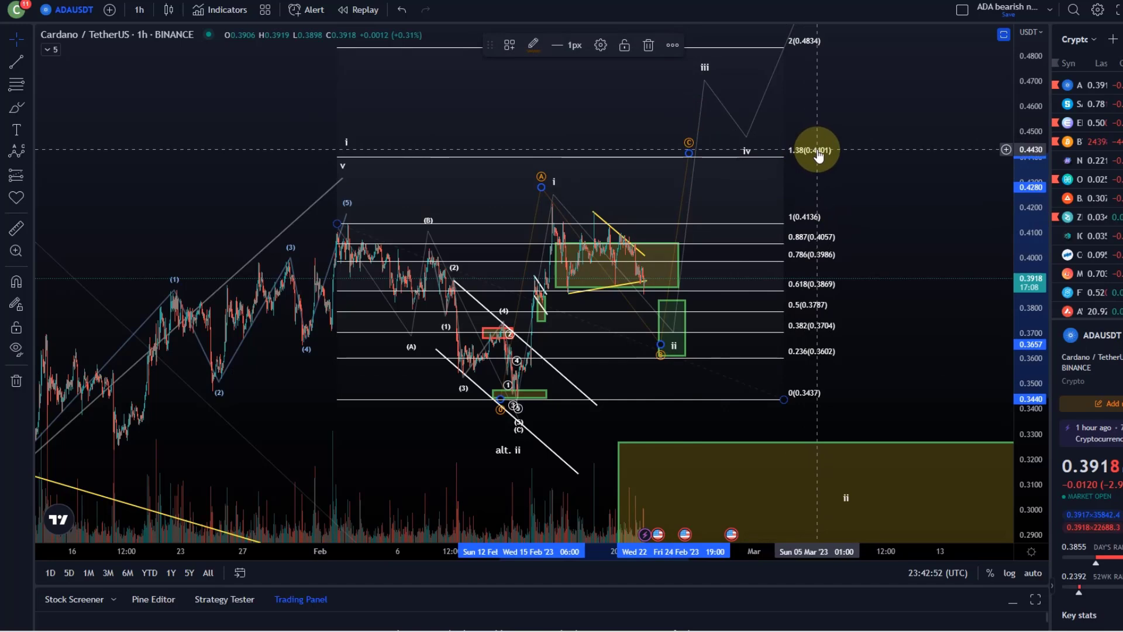
- Examine the sideways price structure between the wave i high and the small green wave ii box at close range
{"action": "scroll", "coordinate": [821, 249], "scroll_direction": "up", "scroll_amount": 5}
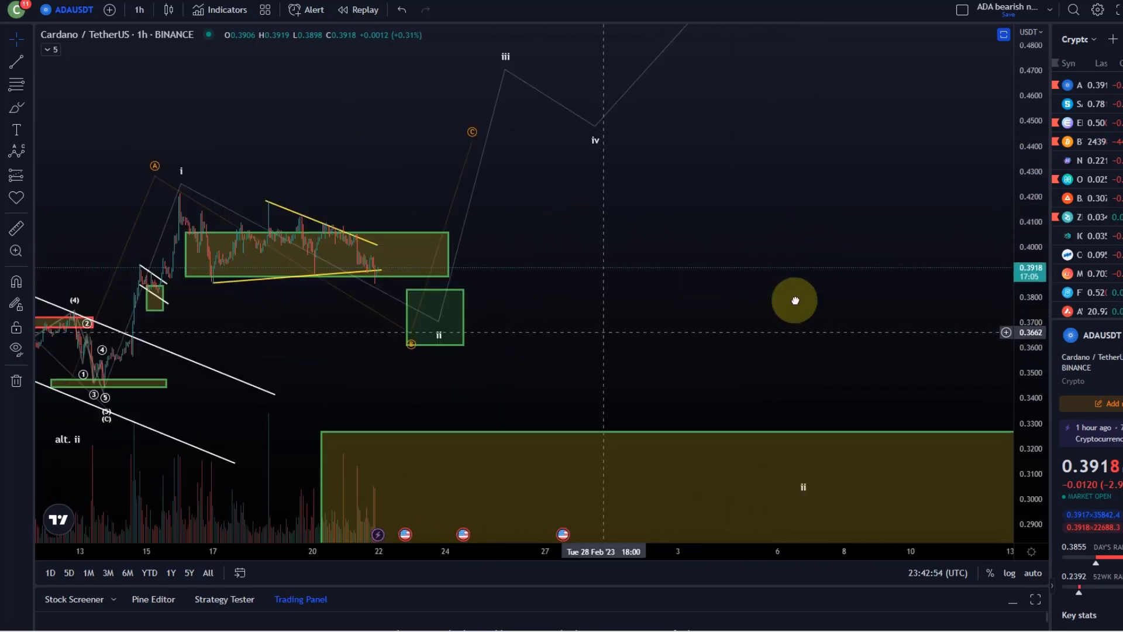
{"action": "left_click_drag", "start_coordinate": [700, 317], "coordinate": [995, 328]}
{"action": "left_click_drag", "start_coordinate": [885, 297], "coordinate": [807, 331]}
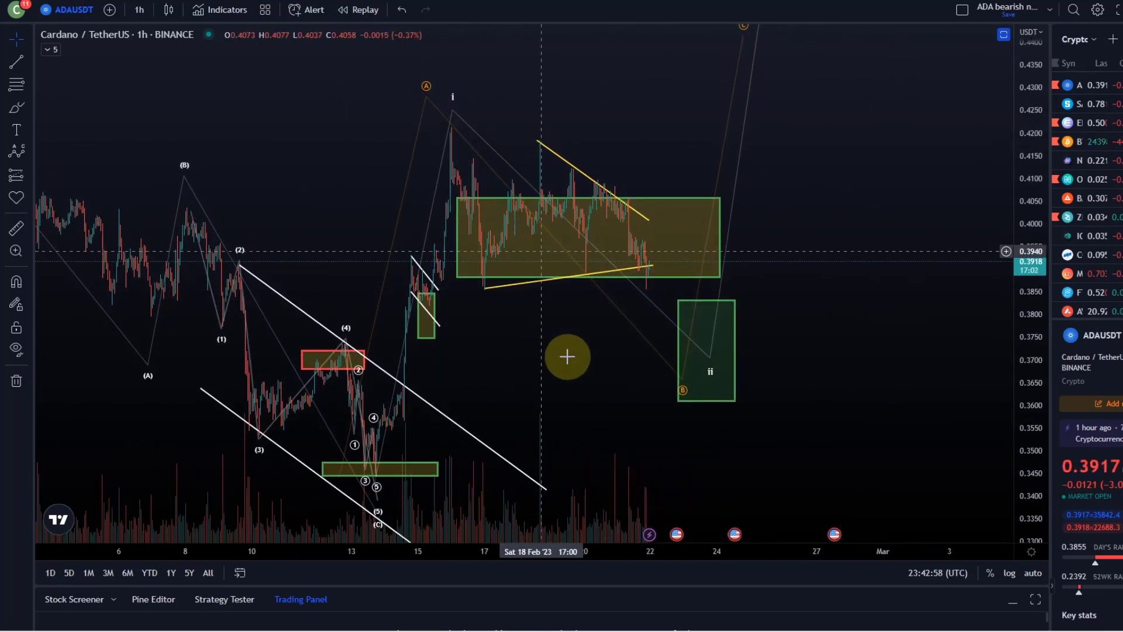
{"action": "scroll", "coordinate": [543, 356], "scroll_direction": "up", "scroll_amount": 1}
{"action": "left_click_drag", "start_coordinate": [531, 366], "coordinate": [601, 362]}
{"action": "scroll", "coordinate": [548, 369], "scroll_direction": "up", "scroll_amount": 2}
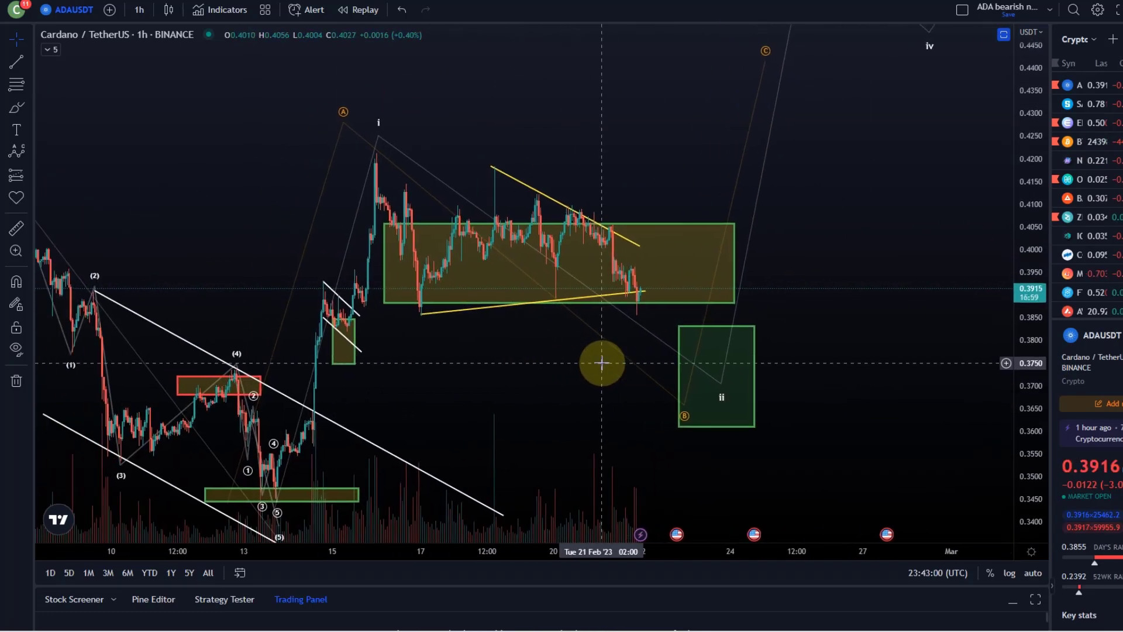
{"action": "scroll", "coordinate": [617, 361], "scroll_direction": "up", "scroll_amount": 1}
{"action": "scroll", "coordinate": [598, 342], "scroll_direction": "down", "scroll_amount": 1}
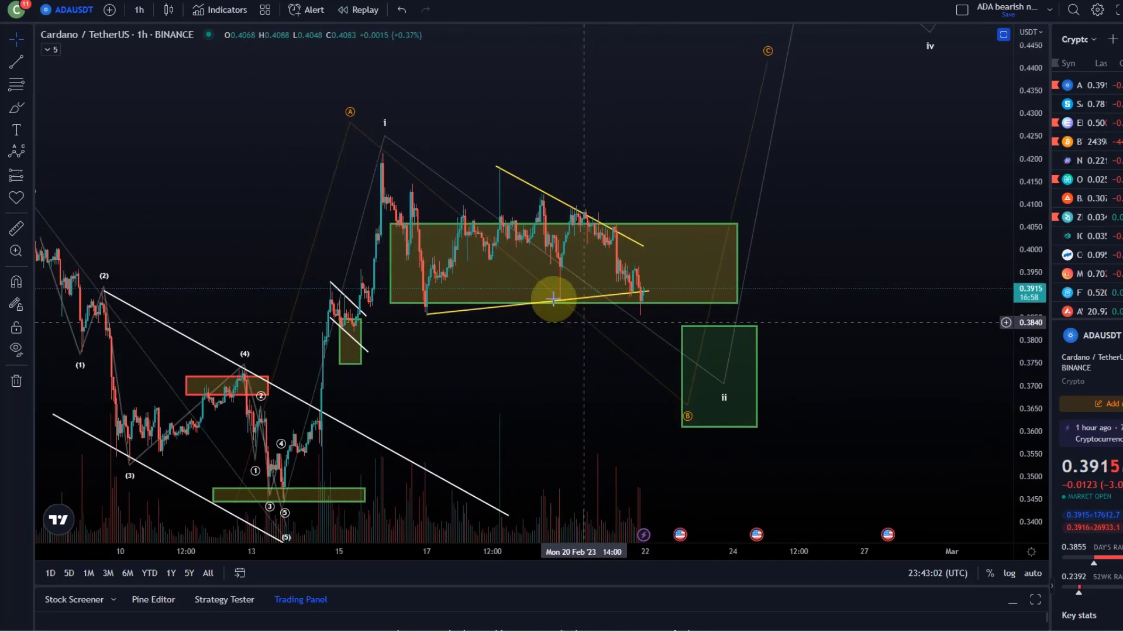
- Draw an Elliott Double Combo Wave (WXY) from the 0.4199 high, with (w) at 0.3845, (x) at 0.4081 and (y) at 0.3732
{"action": "left_click", "coordinate": [31, 155]}
{"action": "left_click", "coordinate": [174, 94]}
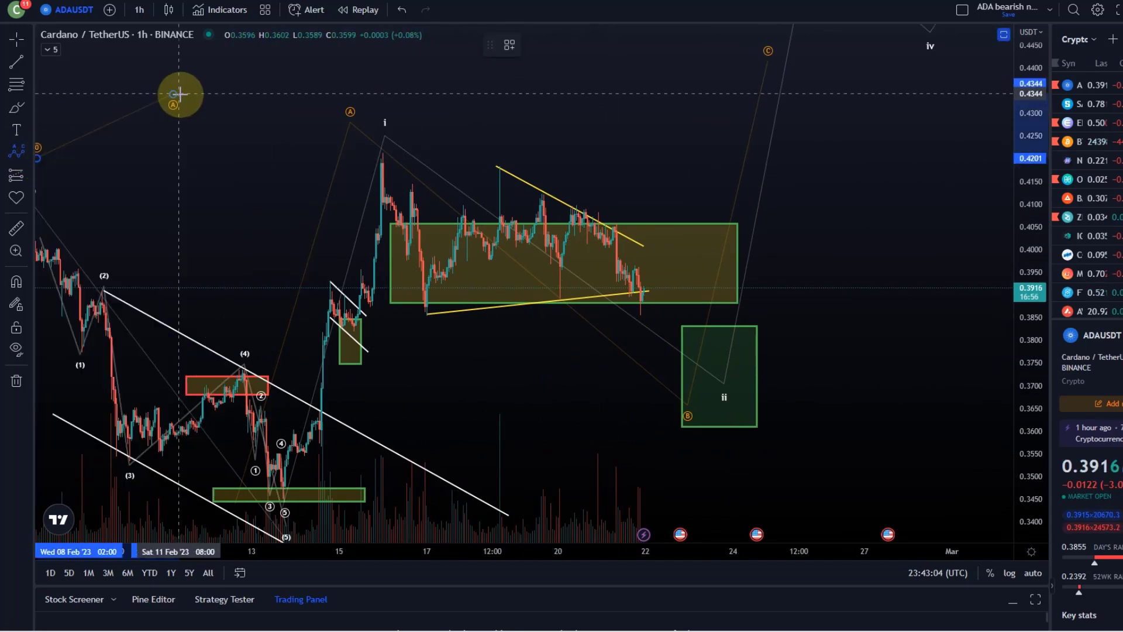
{"action": "left_click", "coordinate": [29, 153]}
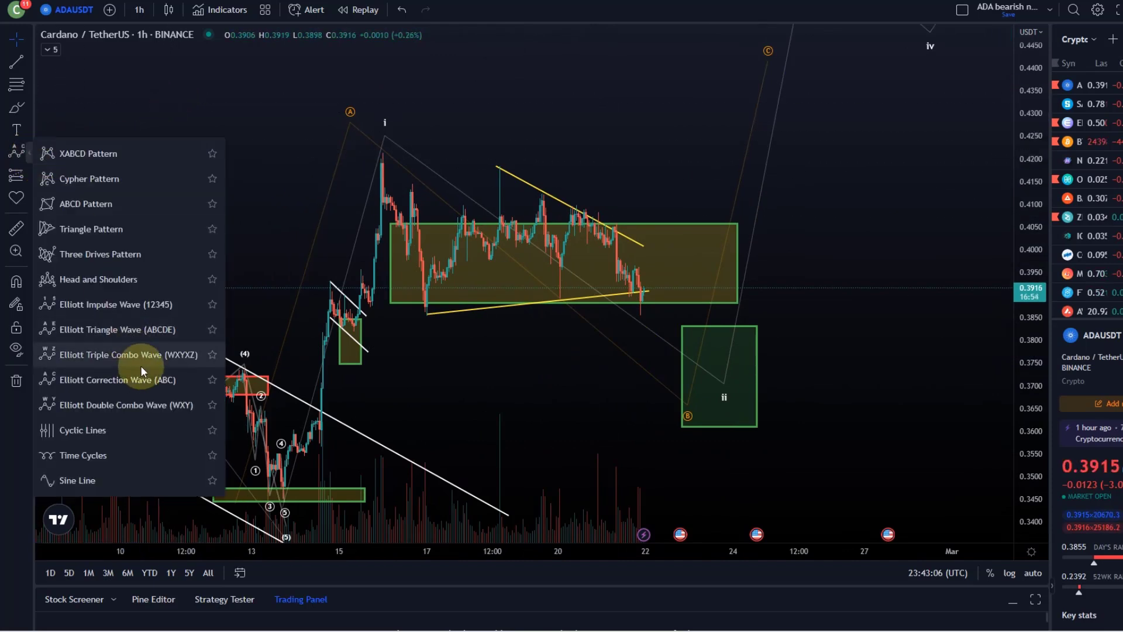
{"action": "left_click", "coordinate": [176, 403]}
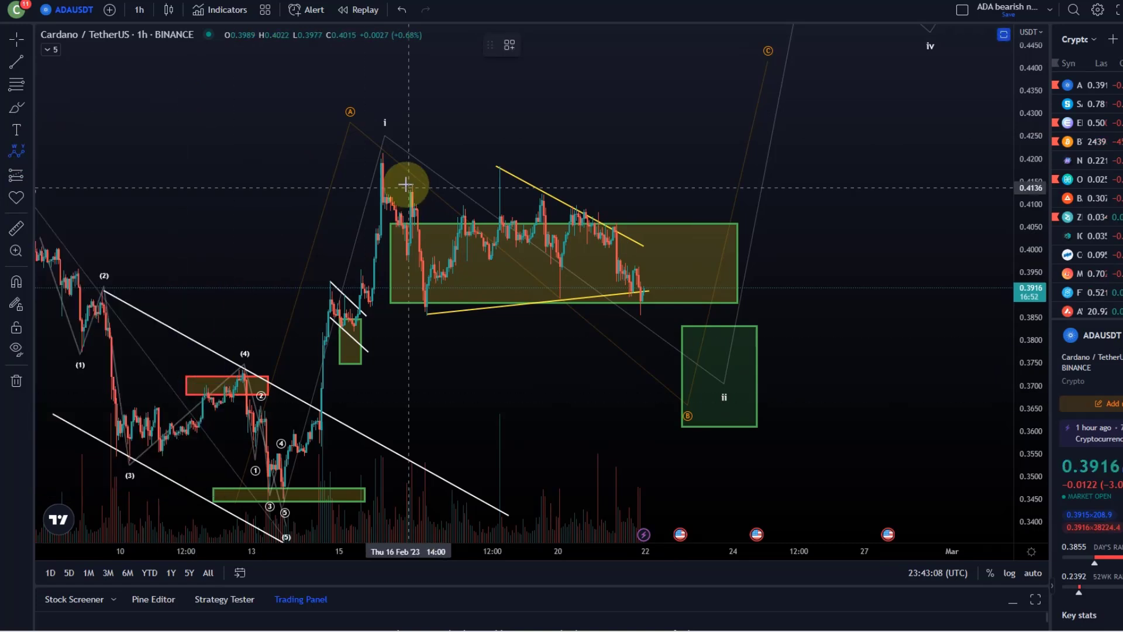
{"action": "left_click", "coordinate": [376, 159]}
{"action": "left_click", "coordinate": [427, 320]}
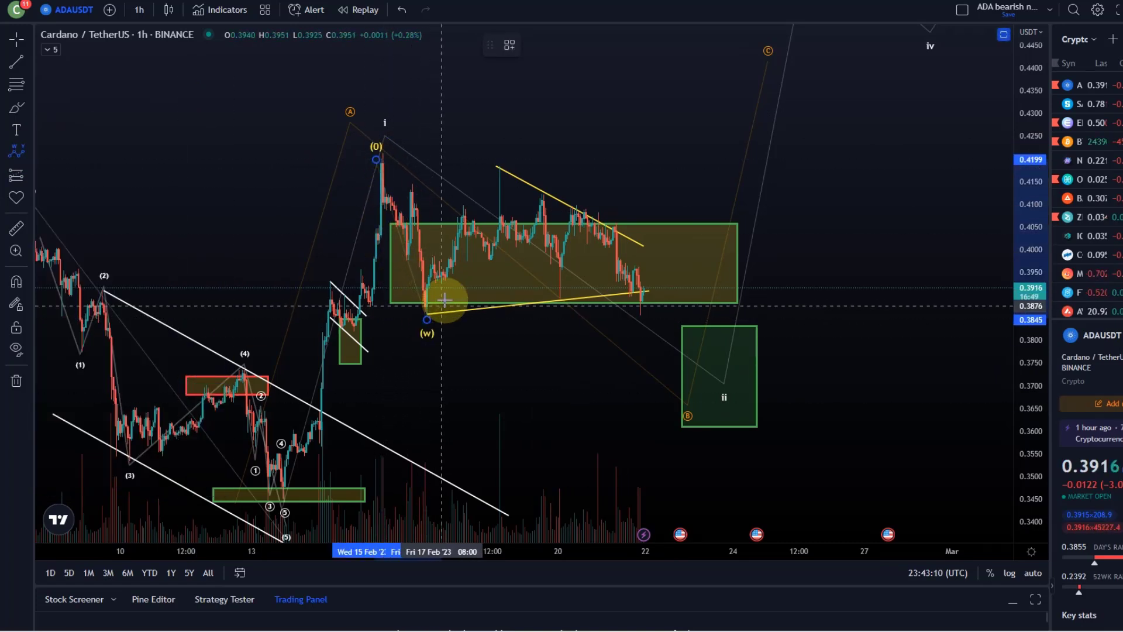
{"action": "left_click", "coordinate": [615, 212]}
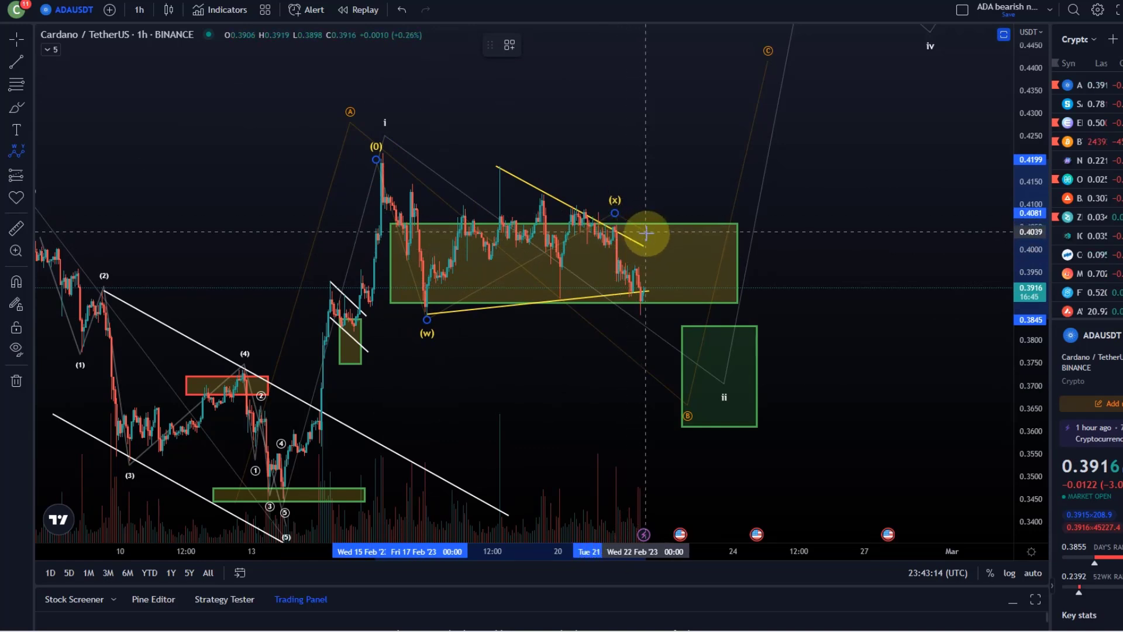
{"action": "left_click", "coordinate": [689, 370]}
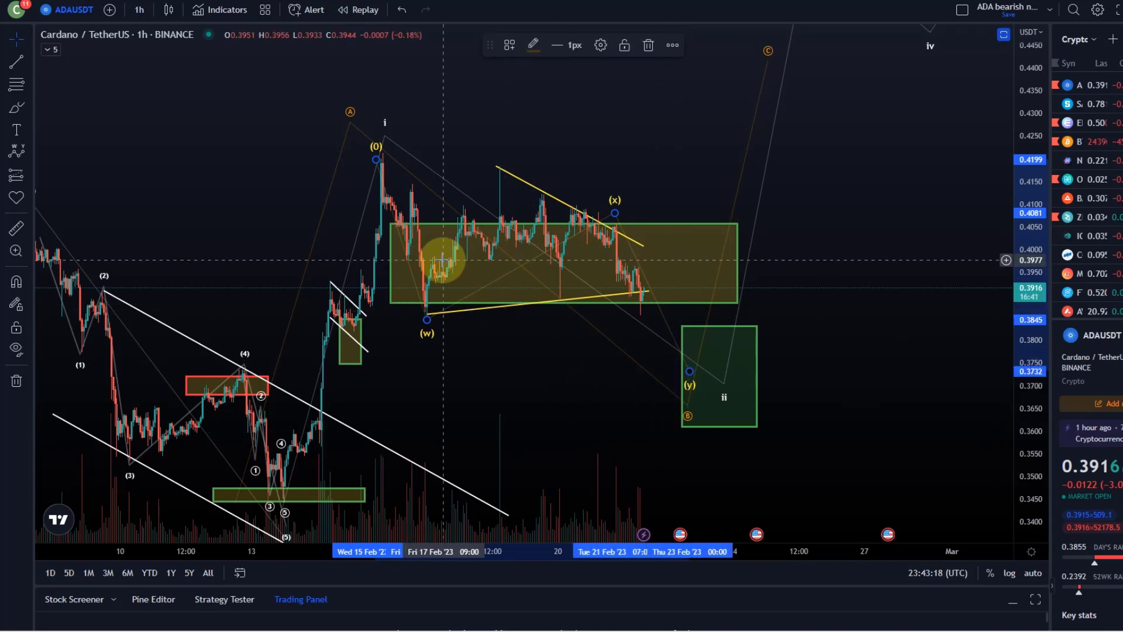
- Draw an Elliott Triangle Wave (ABCDE) from the (w) low at 0.3865, with a 0.4177, b 0.3893, c 0.4099, d 0.4005 and e 0.4056
{"action": "left_click", "coordinate": [31, 155]}
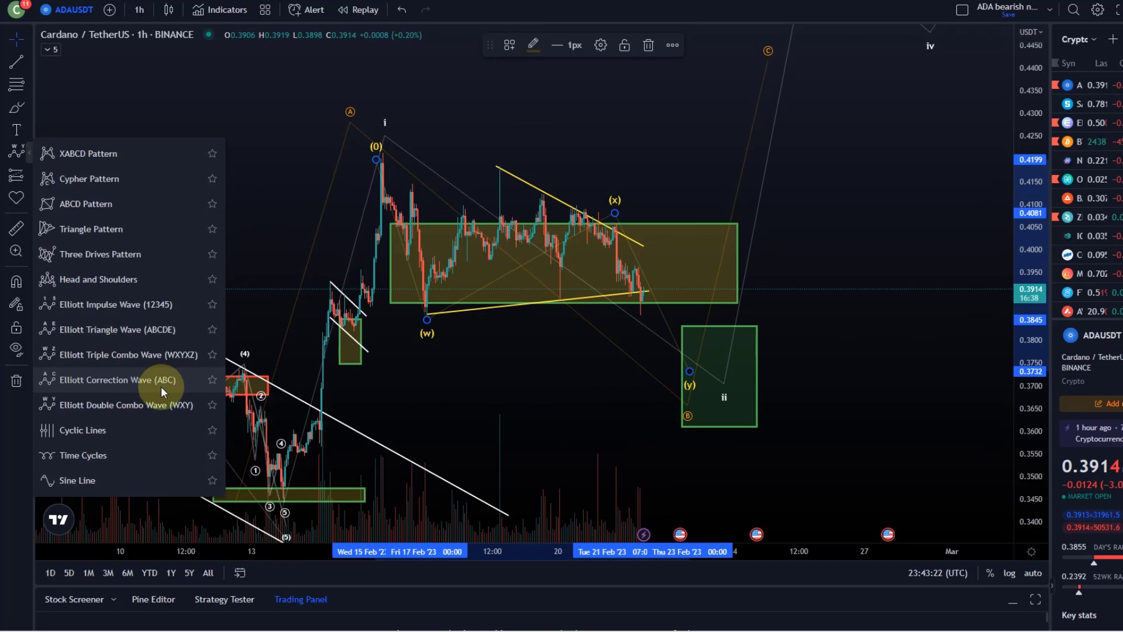
{"action": "left_click", "coordinate": [159, 334]}
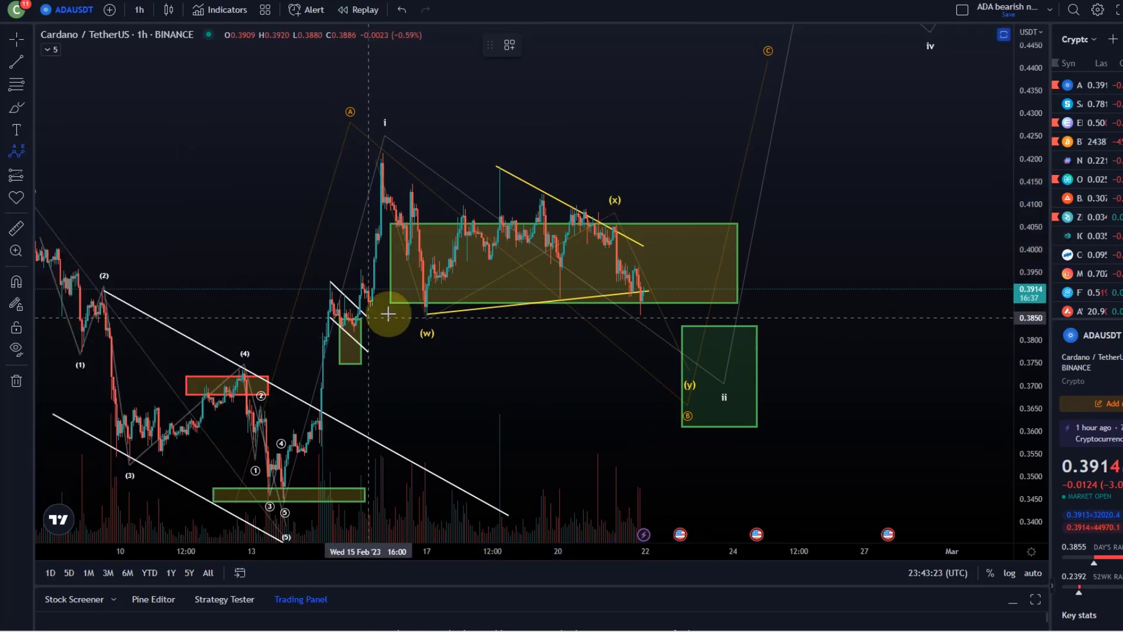
{"action": "left_click", "coordinate": [421, 310]}
{"action": "left_click", "coordinate": [498, 170]}
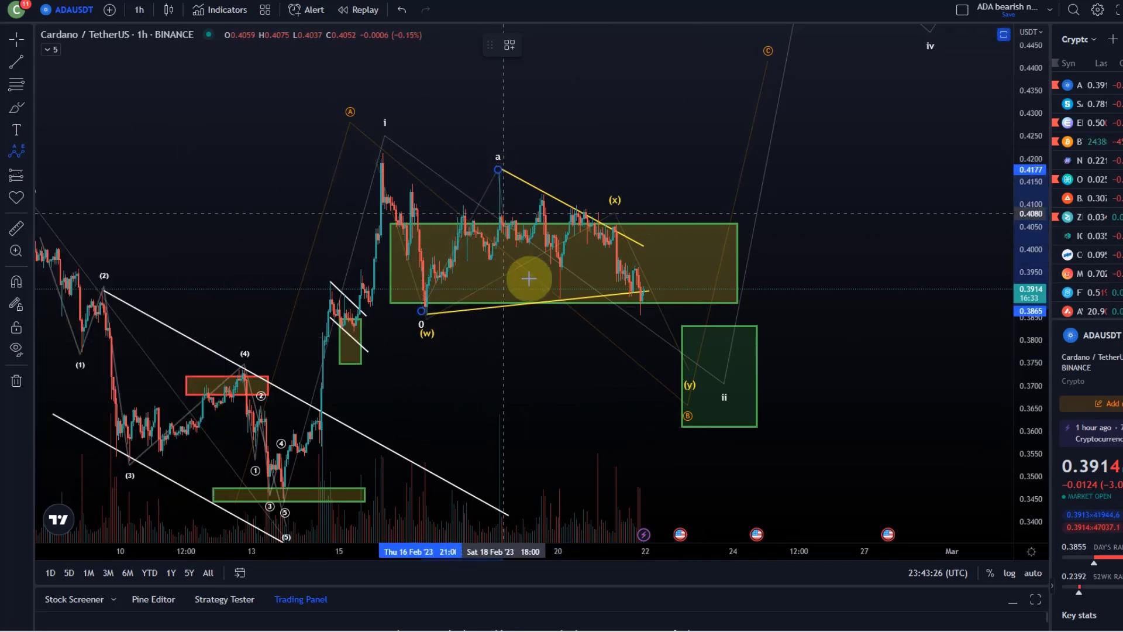
{"action": "left_click", "coordinate": [558, 298]}
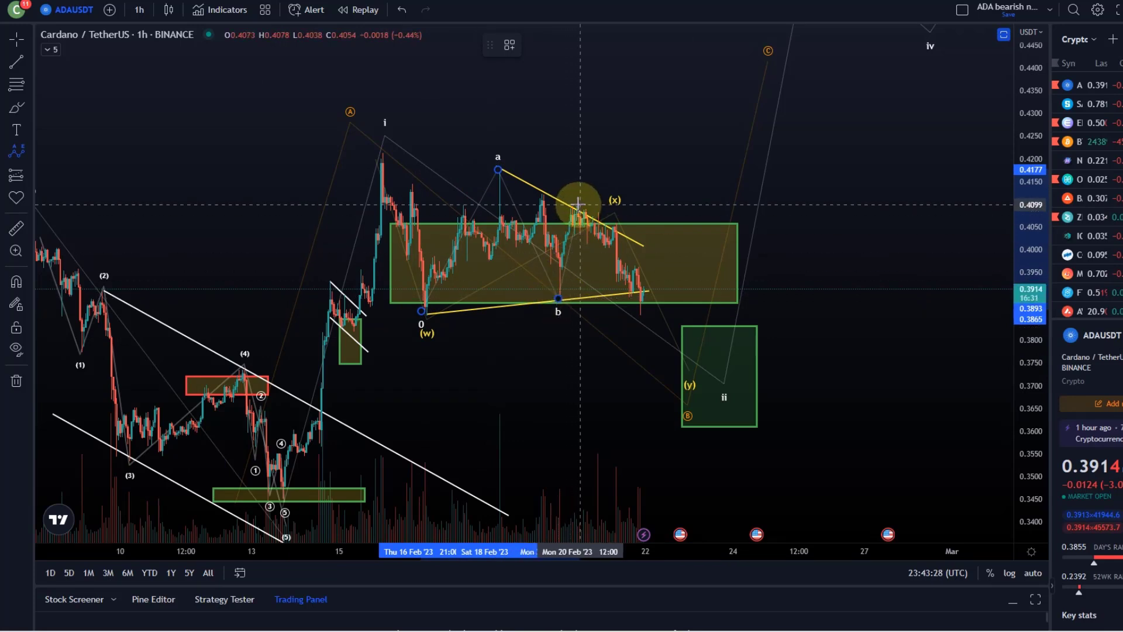
{"action": "left_click", "coordinate": [576, 205]}
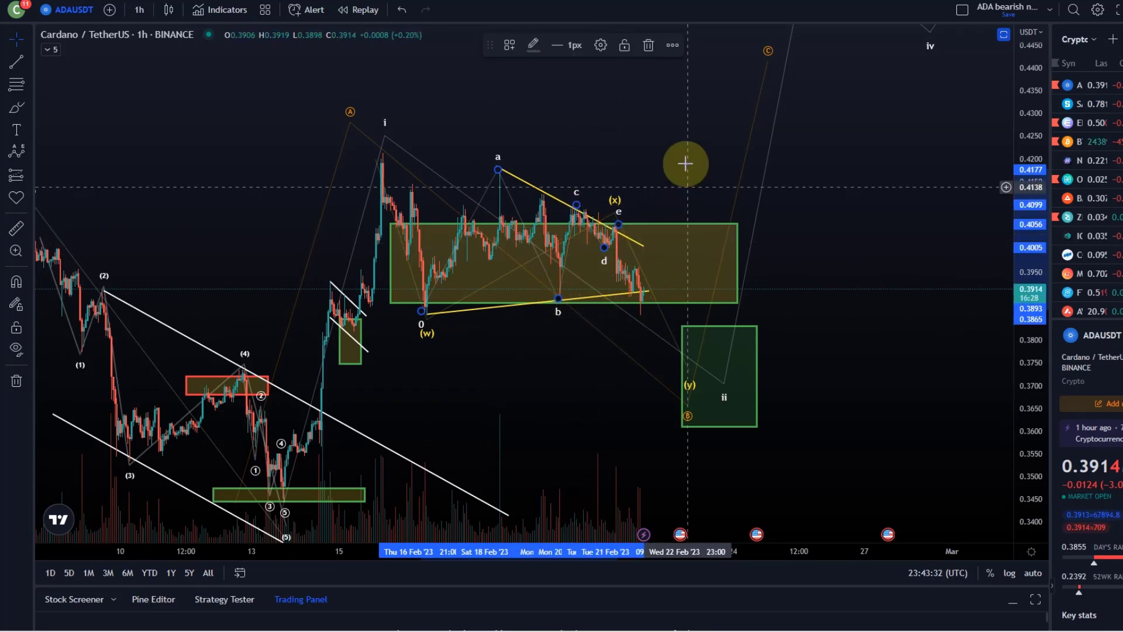
{"action": "left_click", "coordinate": [618, 224]}
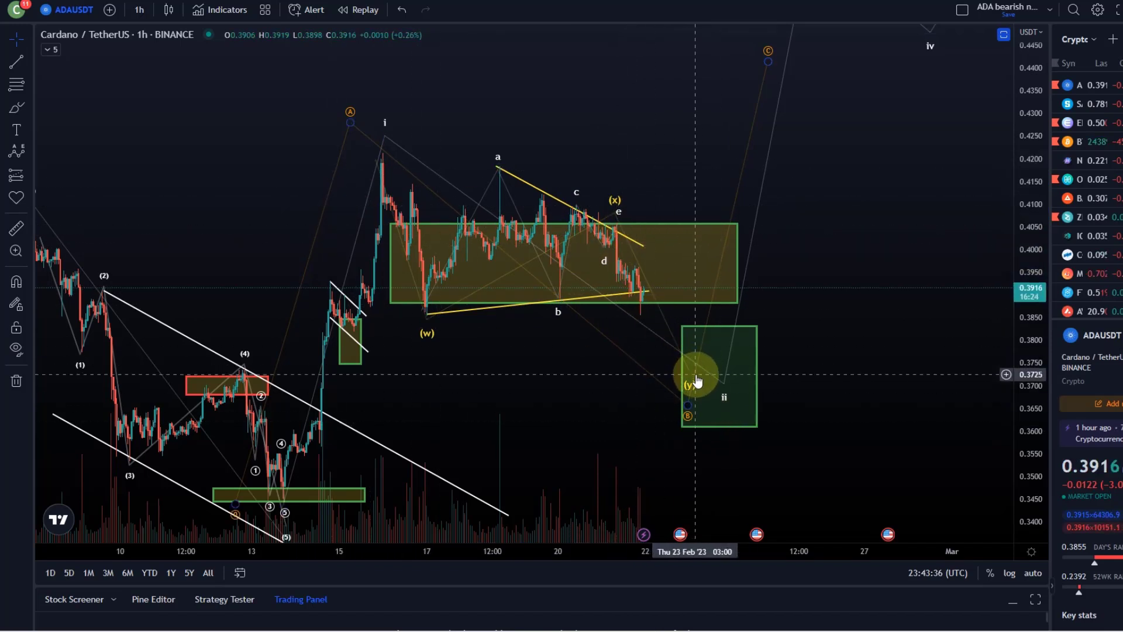
- Draw an Elliott Correction Wave (ABC) from the (x) high at 0.4062, with A at 0.3924, B at 0.3955 and C at 0.3749
{"action": "left_click", "coordinate": [29, 149]}
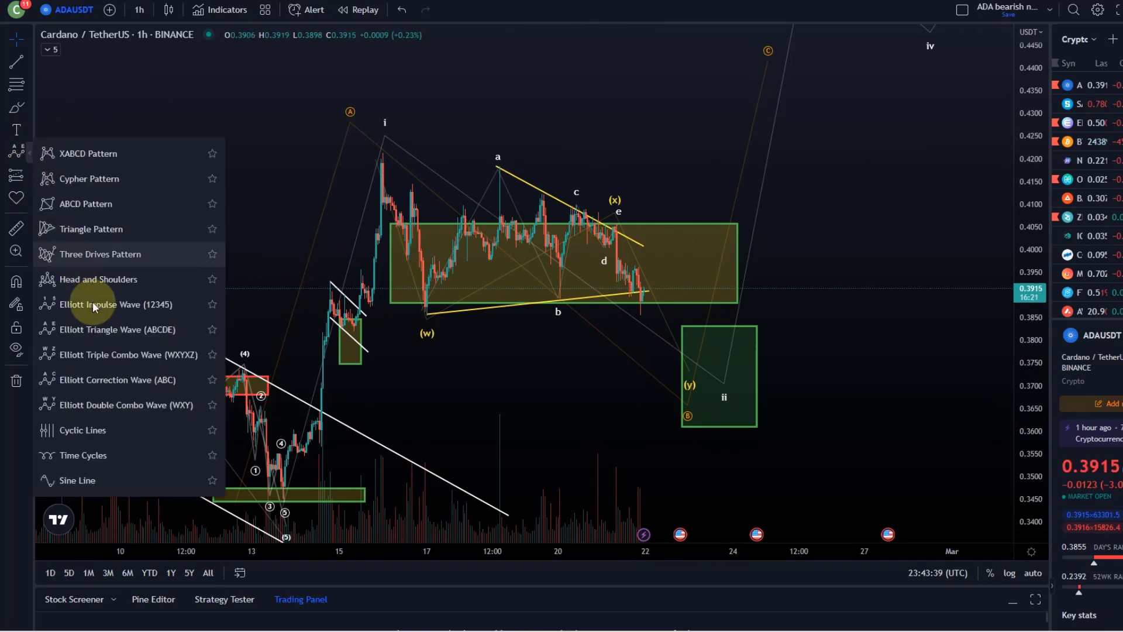
{"action": "left_click", "coordinate": [170, 374]}
{"action": "left_click", "coordinate": [613, 223]}
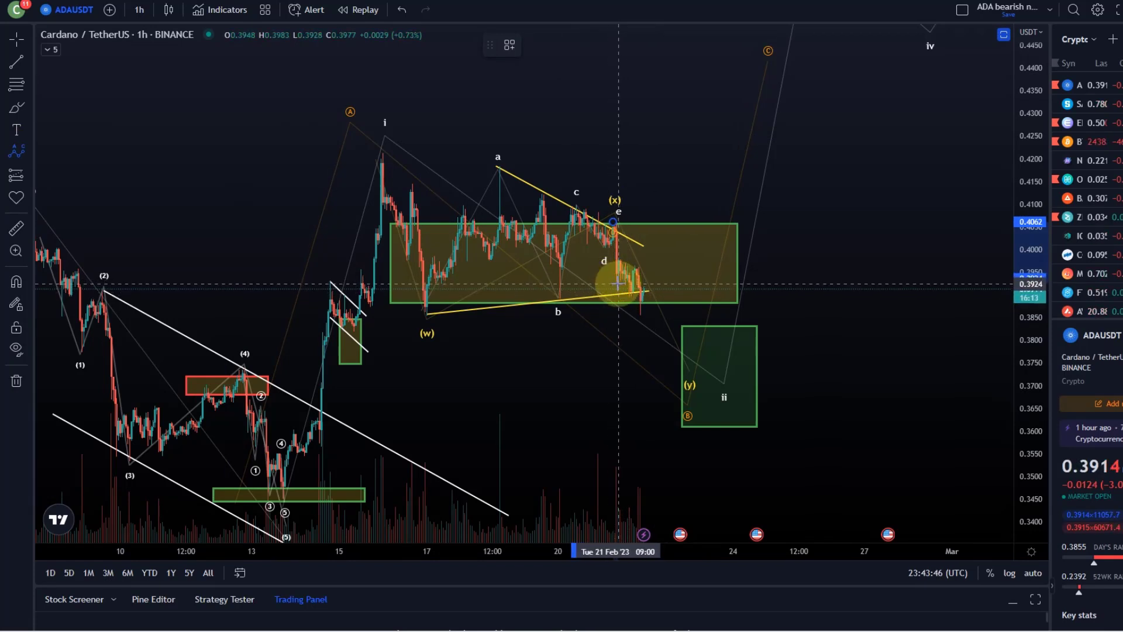
{"action": "left_click", "coordinate": [636, 270]}
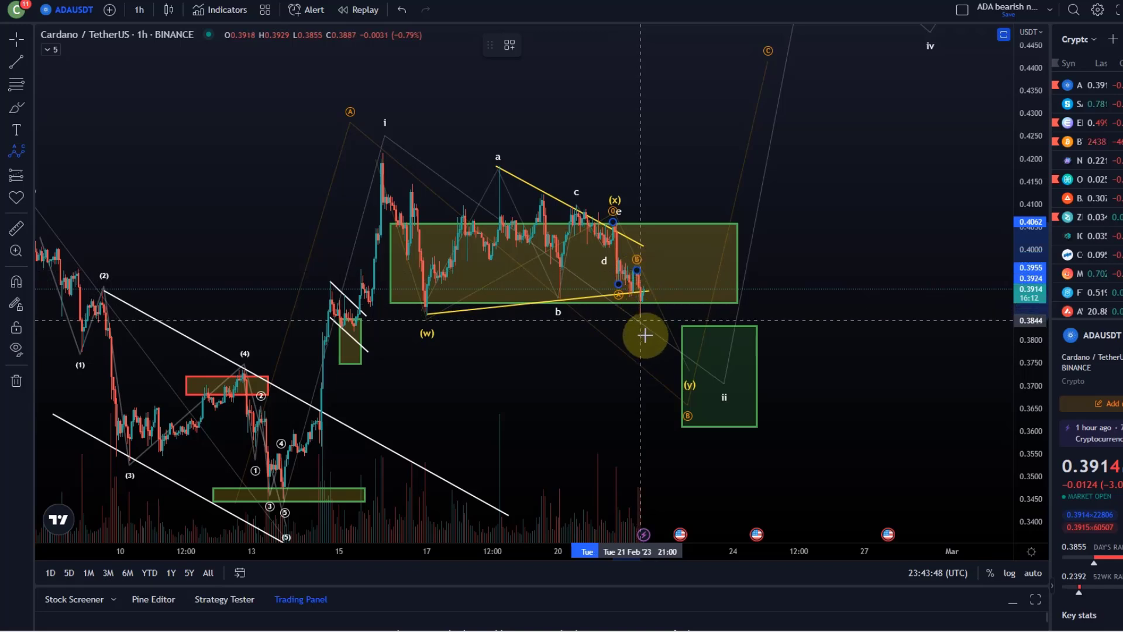
{"action": "left_click", "coordinate": [657, 353]}
{"action": "left_click", "coordinate": [664, 363]}
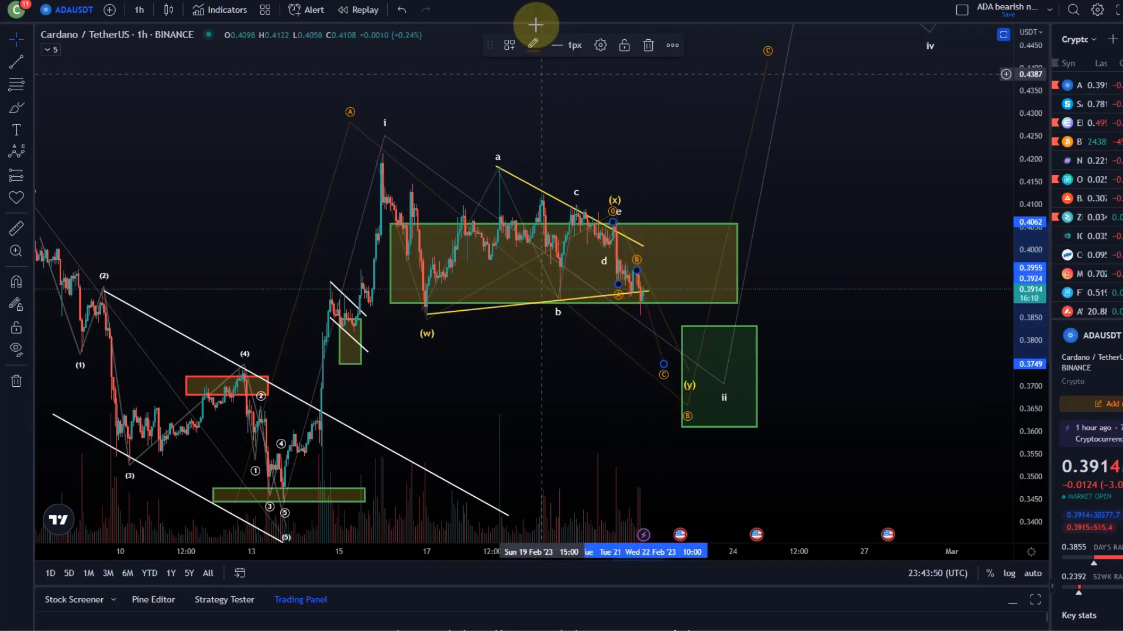
- Recolour the new ABC correction white and change its degree to the parenthesised labels (A), (B) and (C)
{"action": "left_click", "coordinate": [532, 44]}
{"action": "left_click", "coordinate": [534, 78]}
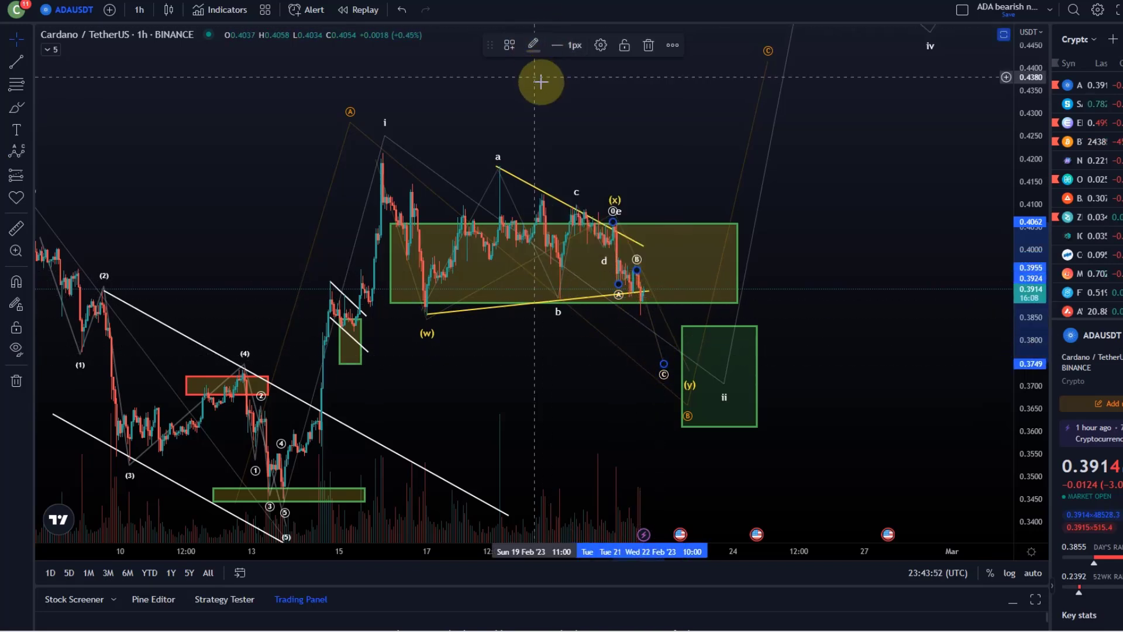
{"action": "left_click", "coordinate": [601, 45]}
{"action": "right_click", "coordinate": [602, 348]}
{"action": "left_click", "coordinate": [596, 350]}
{"action": "left_click", "coordinate": [595, 350]}
{"action": "left_click", "coordinate": [584, 602]}
{"action": "left_click", "coordinate": [695, 403]}
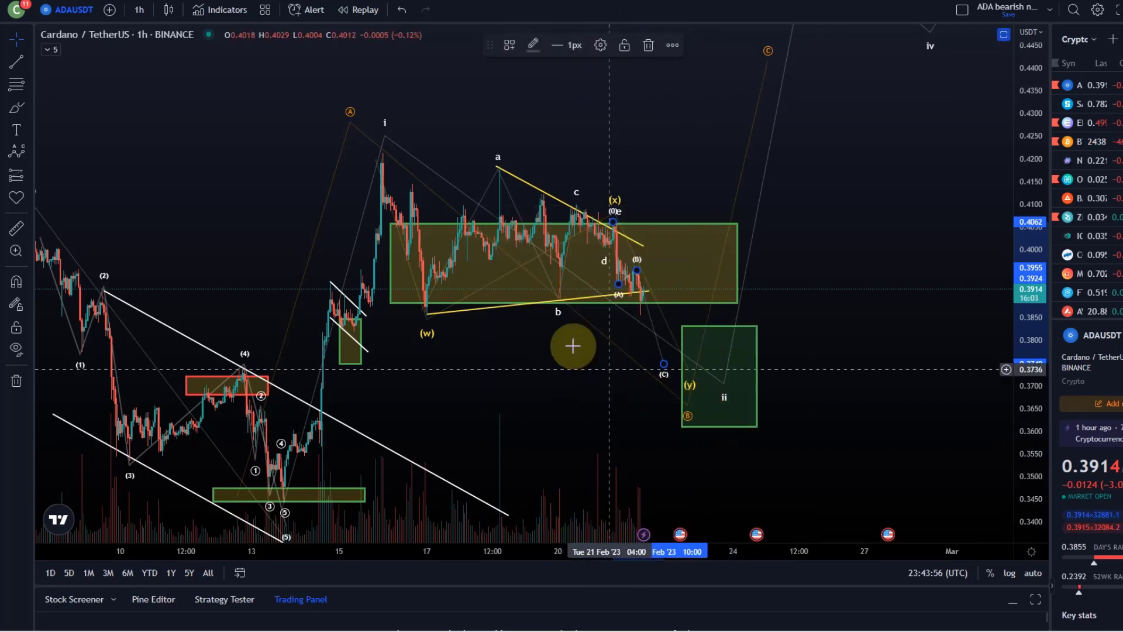
- Lower the (C), orange B and wave ii endpoints at the large green target box, with wave ii at about 0.365
{"action": "scroll", "coordinate": [438, 377], "scroll_direction": "up", "scroll_amount": 2}
{"action": "left_click_drag", "start_coordinate": [438, 378], "coordinate": [539, 345]}
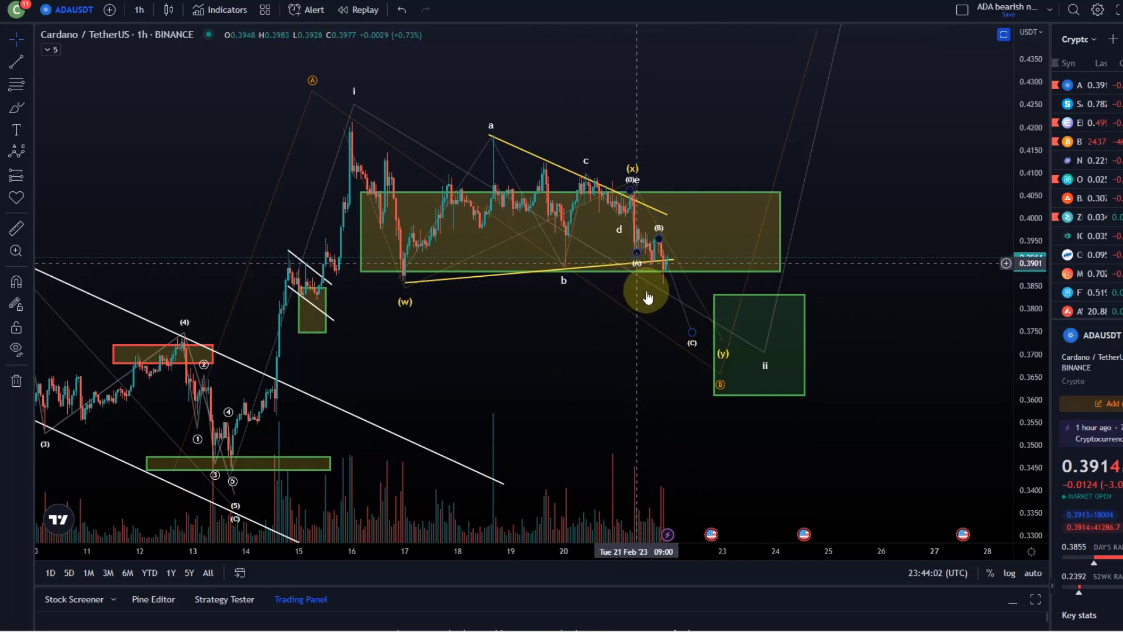
{"action": "mouse_move", "coordinate": [692, 342]}
{"action": "left_mouse_down"}
{"action": "mouse_move", "coordinate": [661, 280]}
{"action": "mouse_move", "coordinate": [715, 341]}
{"action": "mouse_move", "coordinate": [718, 386]}
{"action": "mouse_move", "coordinate": [759, 369]}
{"action": "mouse_move", "coordinate": [738, 386]}
{"action": "left_mouse_up"}
{"action": "scroll", "coordinate": [632, 392], "scroll_direction": "up", "scroll_amount": 5}
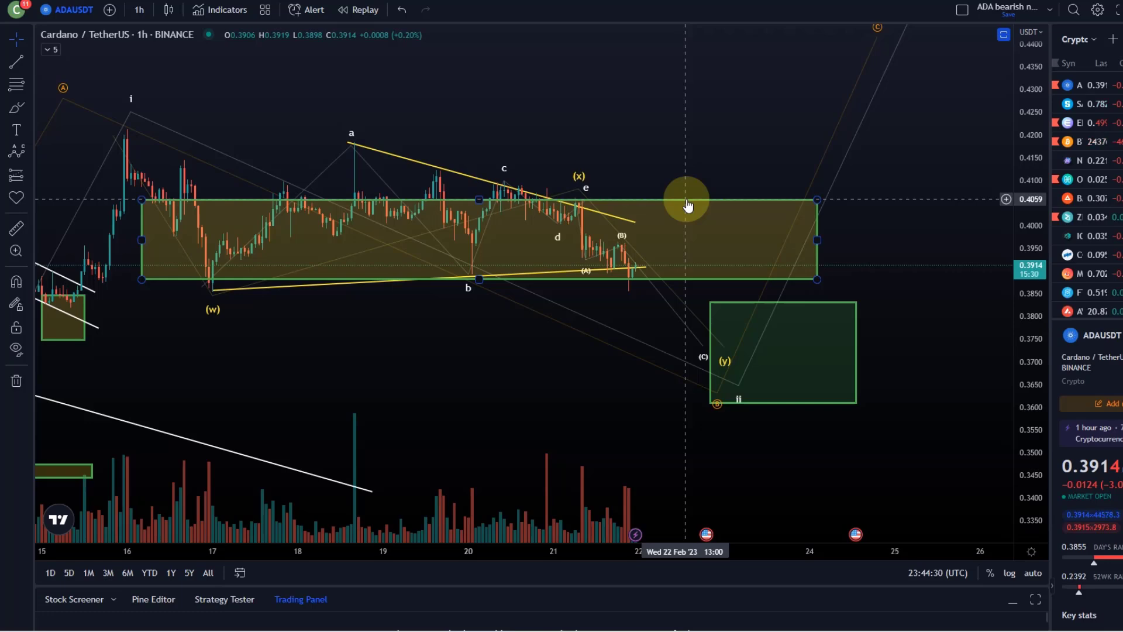
- Draw a trend-based Fibonacci extension from the wave i high at 0.4211 to the (w) low at 0.3863 and the (x) high at 0.4057
{"action": "scroll", "coordinate": [644, 343], "scroll_direction": "down", "scroll_amount": 6}
{"action": "left_click_drag", "start_coordinate": [715, 373], "coordinate": [626, 389]}
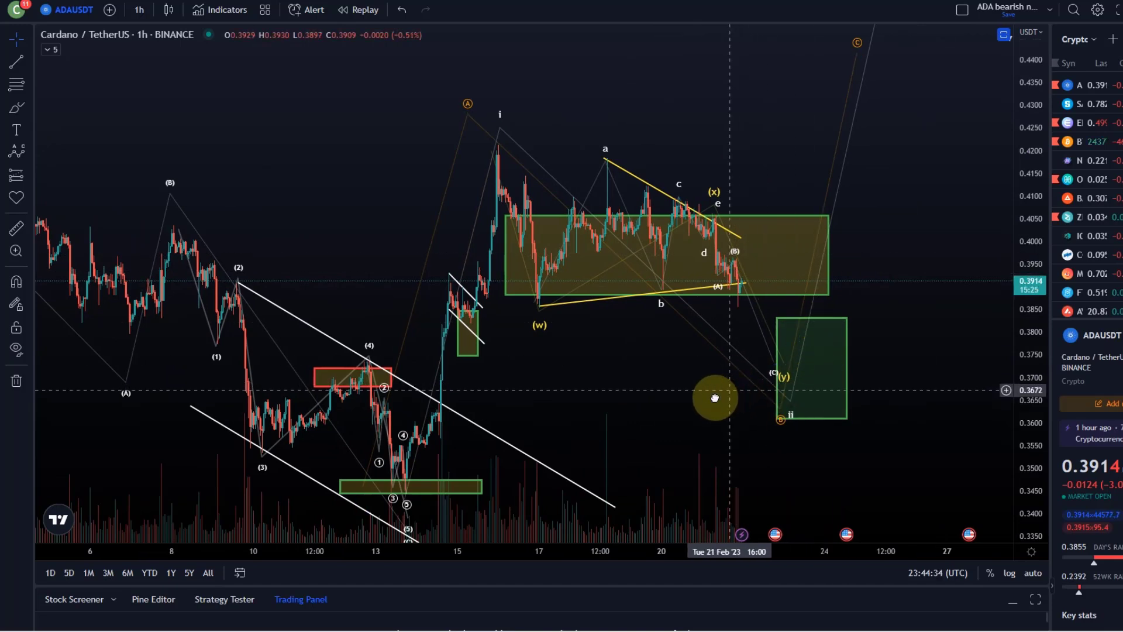
{"action": "left_click_drag", "start_coordinate": [728, 387], "coordinate": [716, 393]}
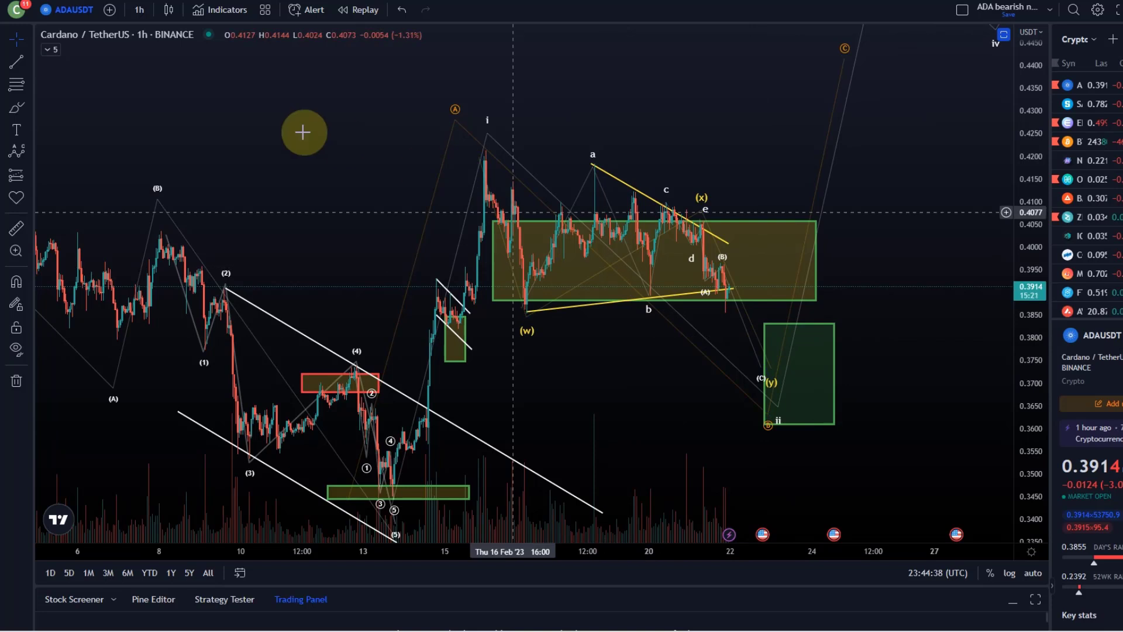
{"action": "left_click", "coordinate": [32, 91]}
{"action": "left_click", "coordinate": [47, 110]}
{"action": "left_click_drag", "start_coordinate": [458, 150], "coordinate": [522, 308]}
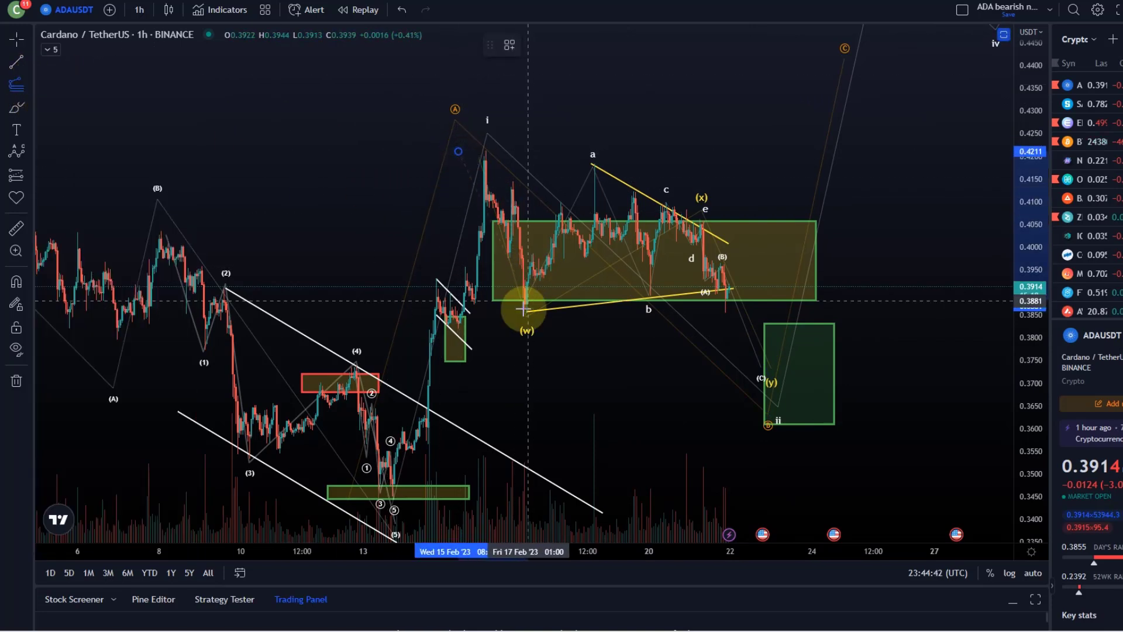
{"action": "left_click", "coordinate": [521, 309]}
{"action": "left_click", "coordinate": [972, 221]}
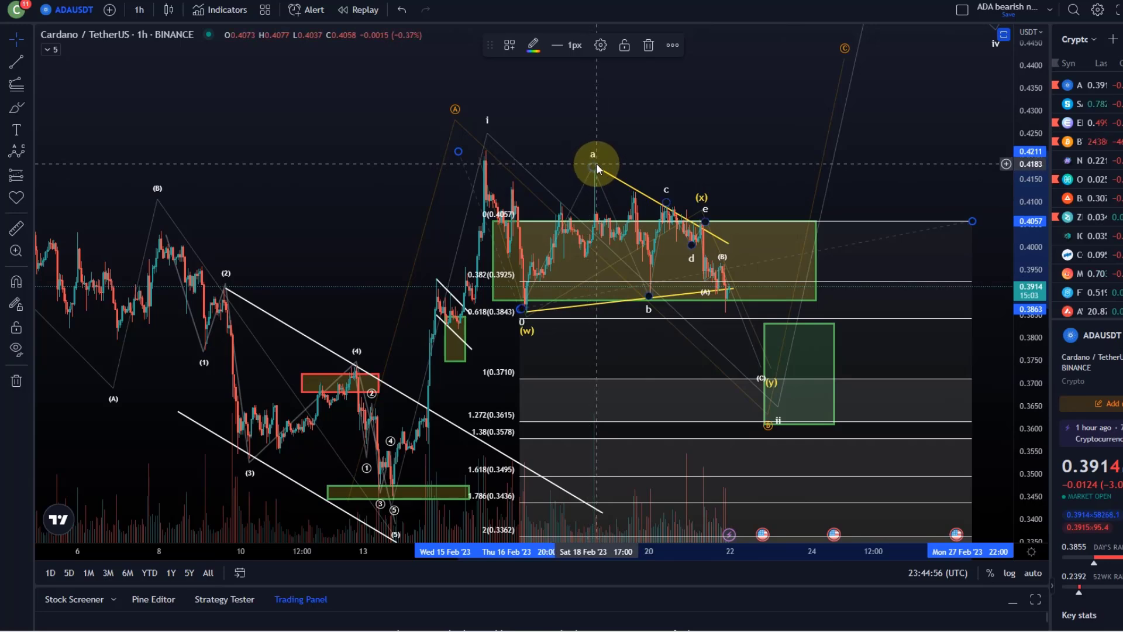
- Nudge the triangle's wave a point and extend the upper yellow trend line at both ends, from 0.4276 down to 0.4020
{"action": "left_click_drag", "start_coordinate": [597, 168], "coordinate": [591, 168]}
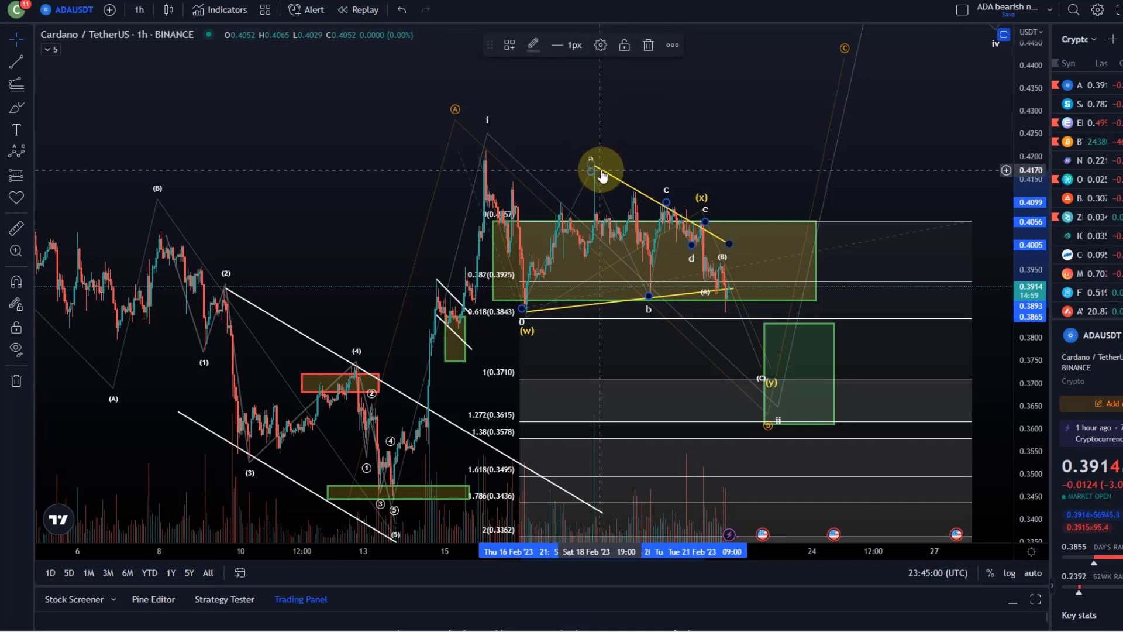
{"action": "left_click", "coordinate": [603, 177]}
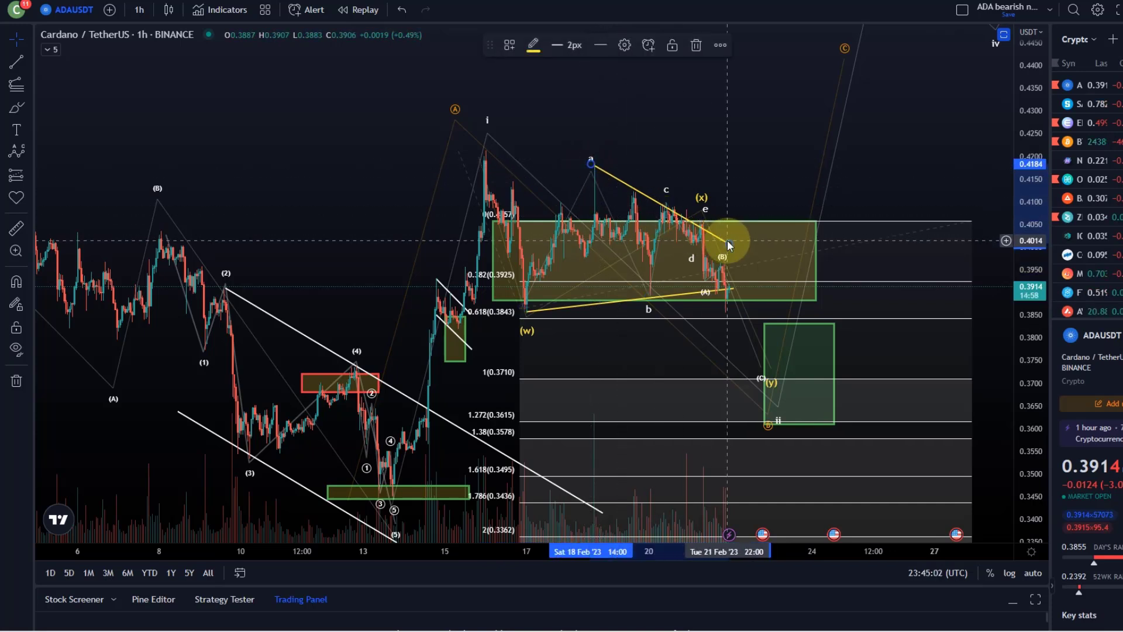
{"action": "left_click_drag", "start_coordinate": [729, 243], "coordinate": [737, 238]}
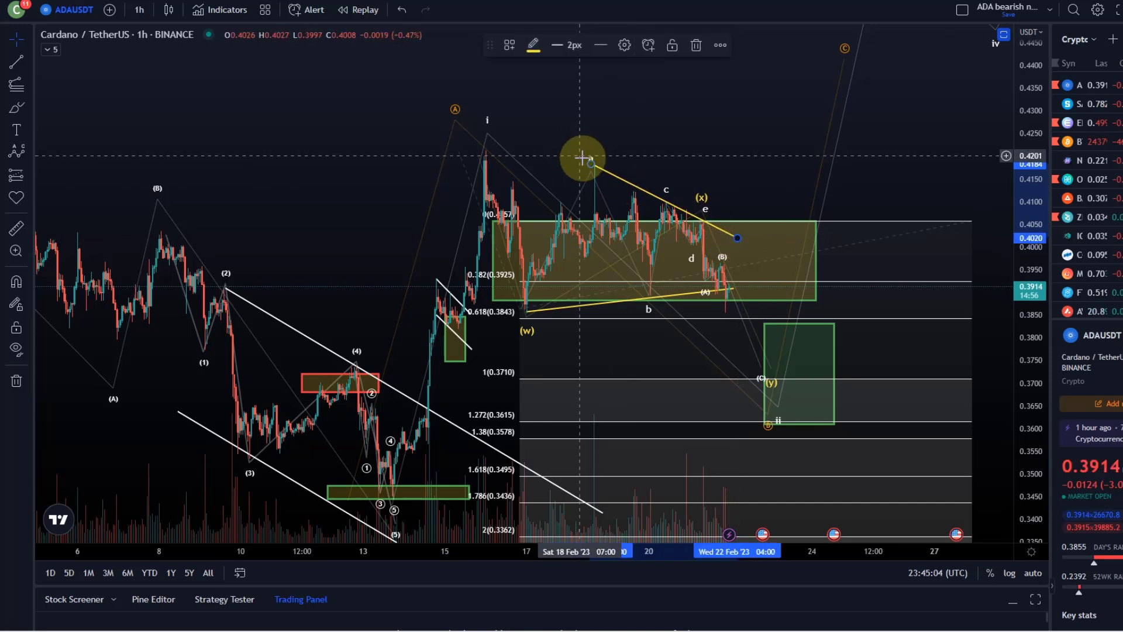
{"action": "left_click_drag", "start_coordinate": [589, 167], "coordinate": [520, 121]}
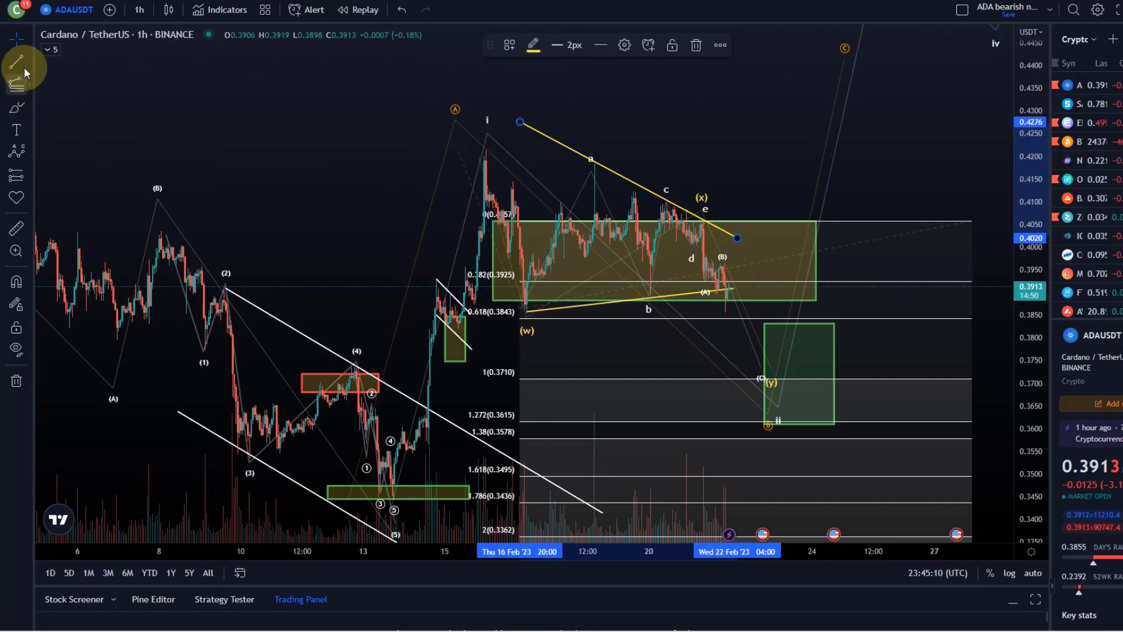
- Draw a vertical line for the triangle's height from 0.4269 to 0.3861, project it from the (x) high down to 0.3654, and delete it
{"action": "left_click", "coordinate": [24, 70]}
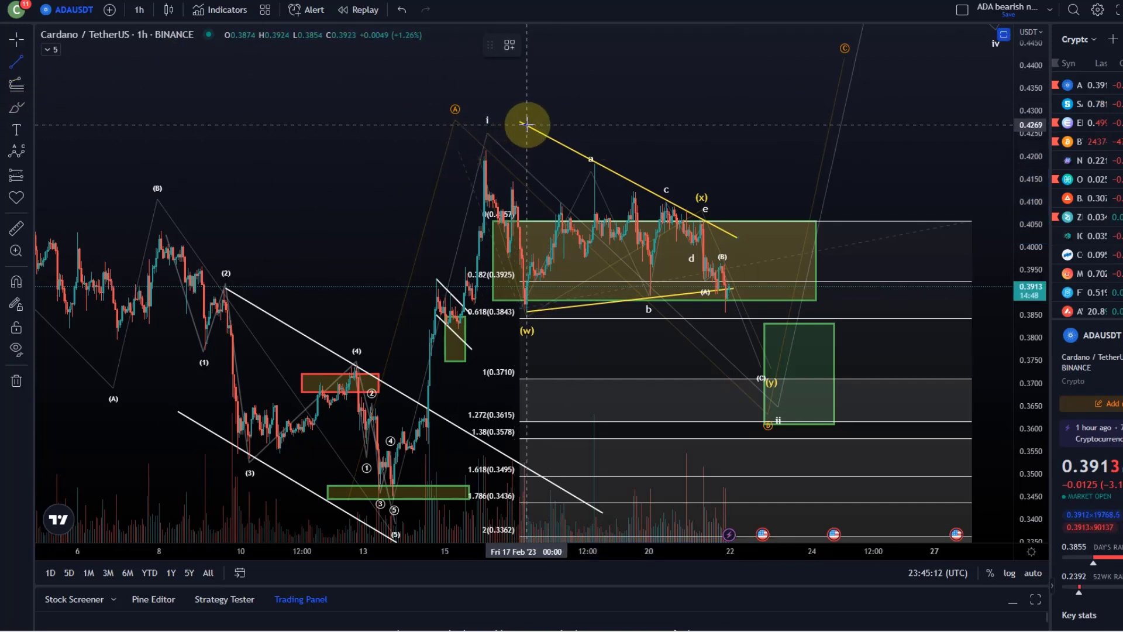
{"action": "left_click_drag", "start_coordinate": [527, 124], "coordinate": [528, 310]}
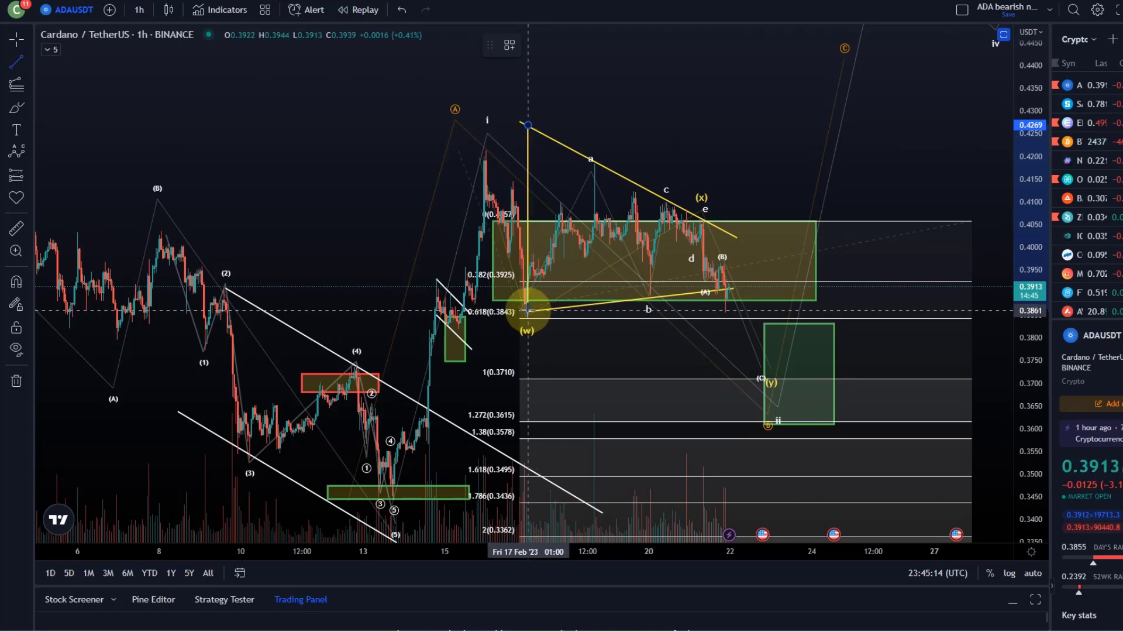
{"action": "left_click_drag", "start_coordinate": [529, 207], "coordinate": [701, 295]}
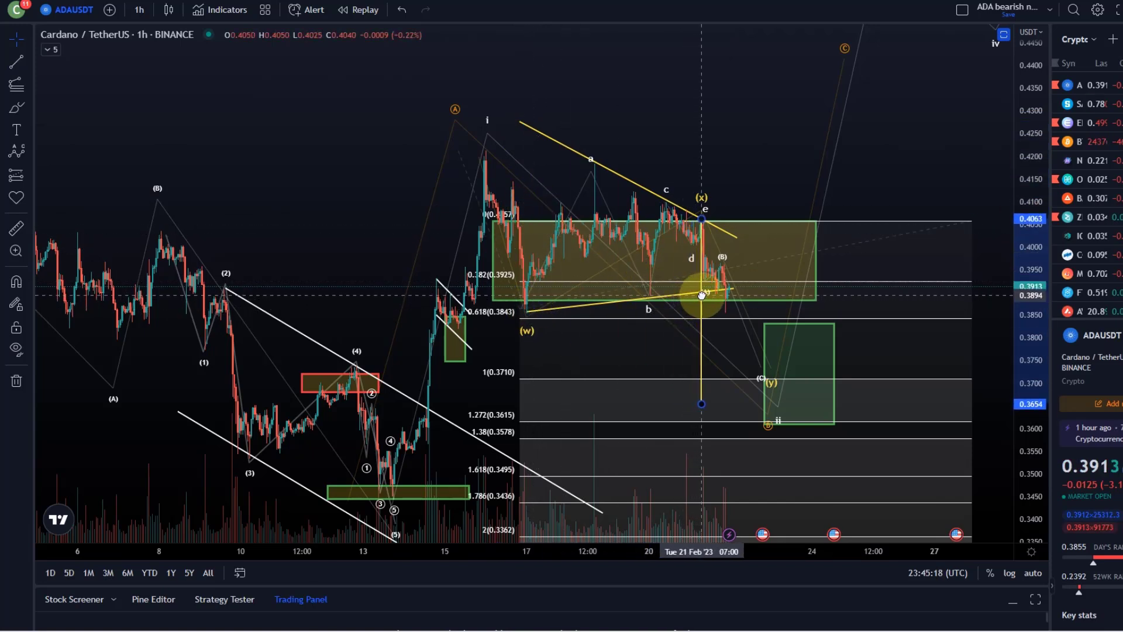
{"action": "left_click", "coordinate": [641, 363]}
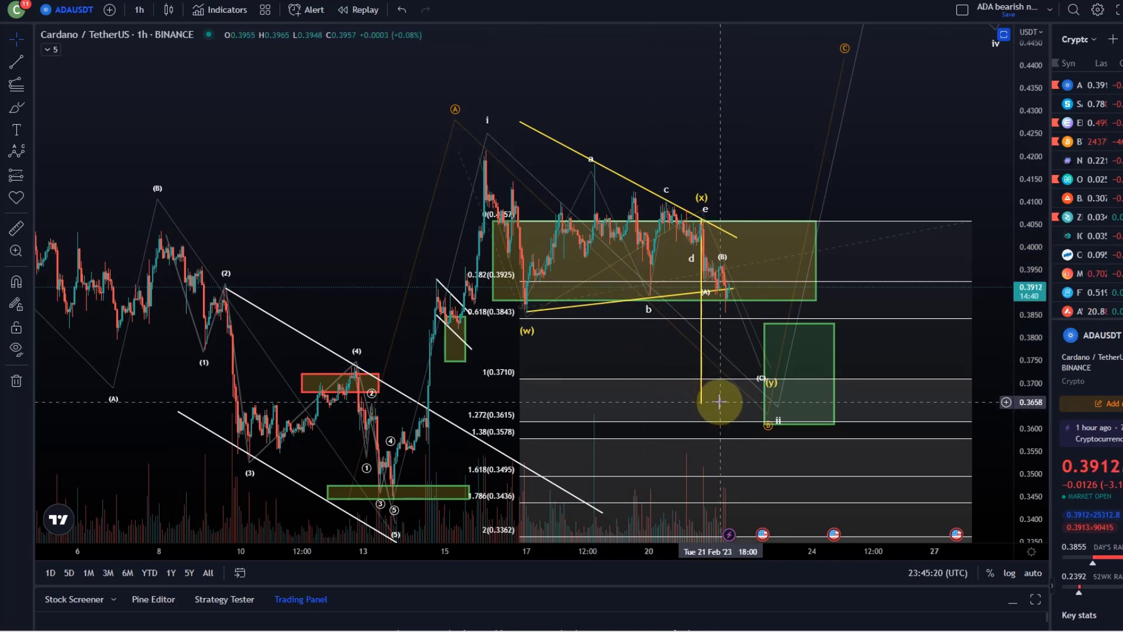
{"action": "left_click", "coordinate": [702, 368]}
{"action": "key", "text": "Delete"}
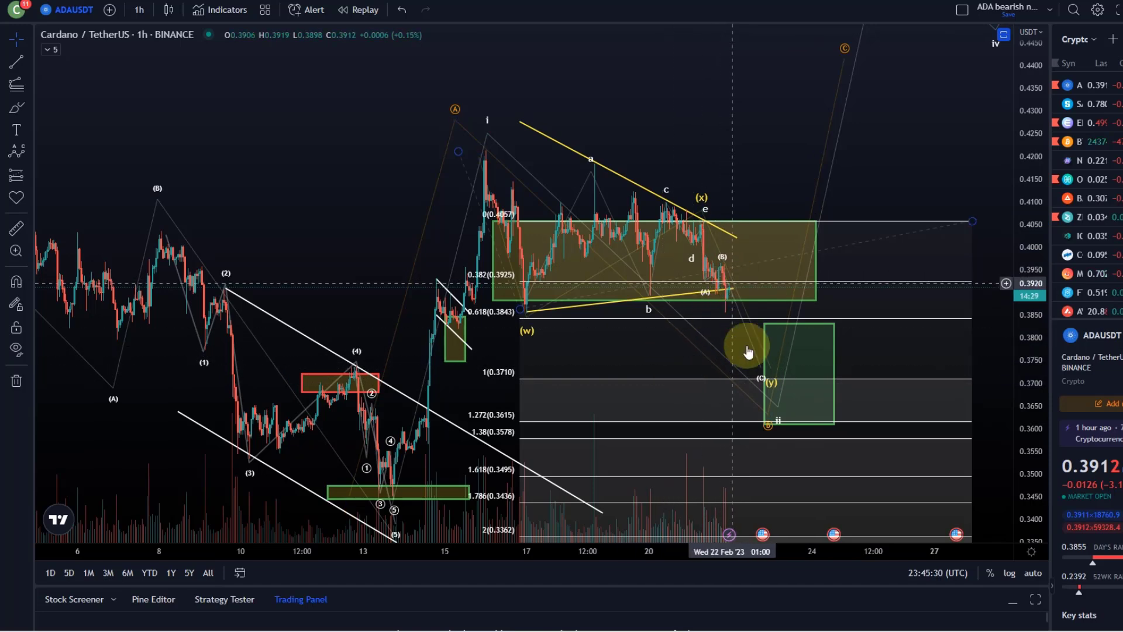
- Draw a trend-based Fibonacci extension of the white ABC through 0.4055, 0.3929 and 0.3960, and remove both Fibonacci extensions
{"action": "scroll", "coordinate": [722, 297], "scroll_direction": "up", "scroll_amount": 3}
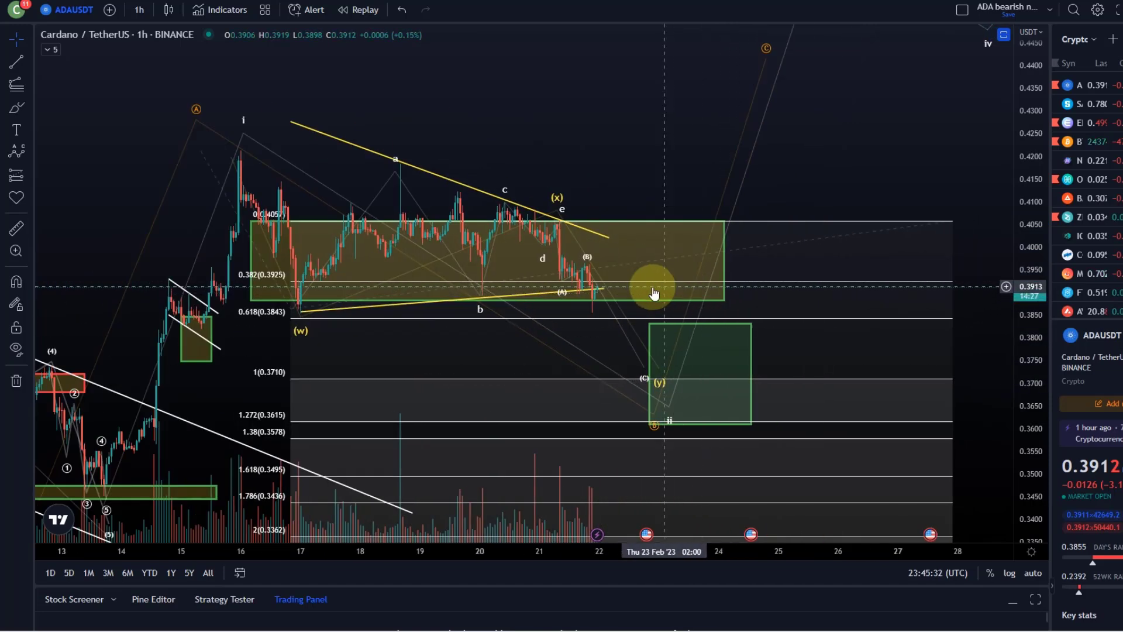
{"action": "left_click", "coordinate": [10, 80]}
{"action": "left_click", "coordinate": [70, 86]}
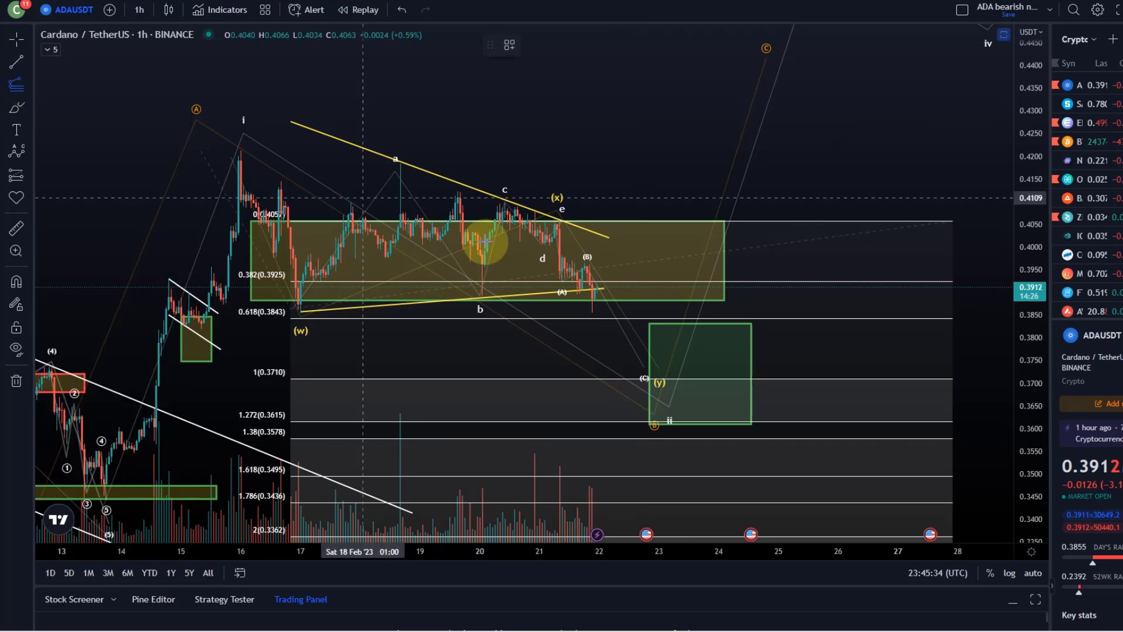
{"action": "left_click_drag", "start_coordinate": [546, 221], "coordinate": [554, 278]}
{"action": "left_click", "coordinate": [557, 279]}
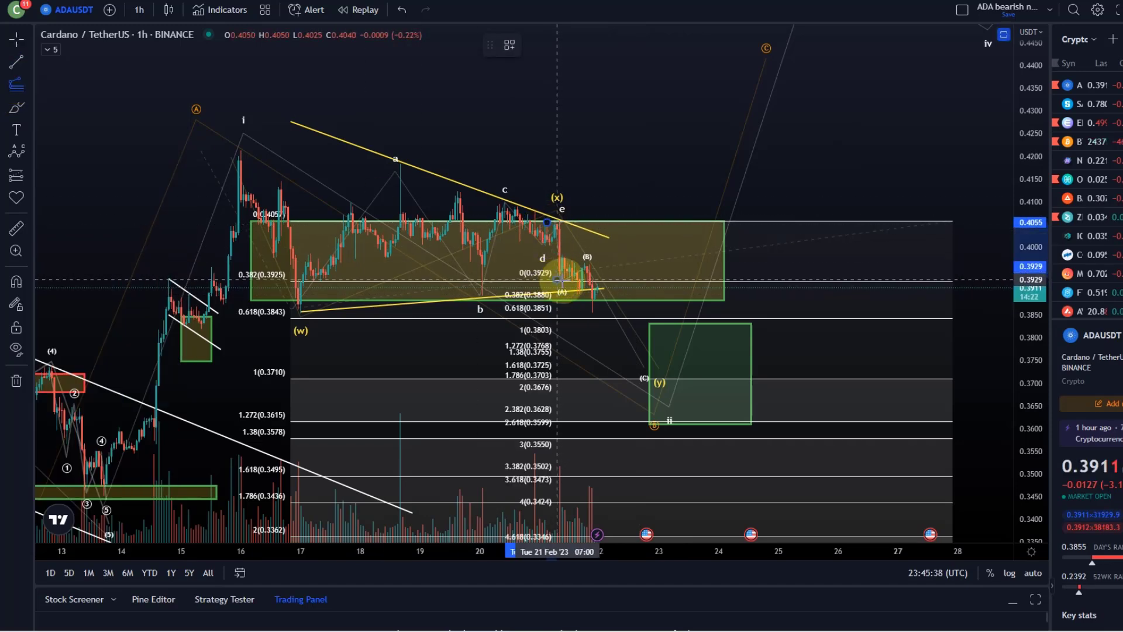
{"action": "left_click", "coordinate": [825, 265]}
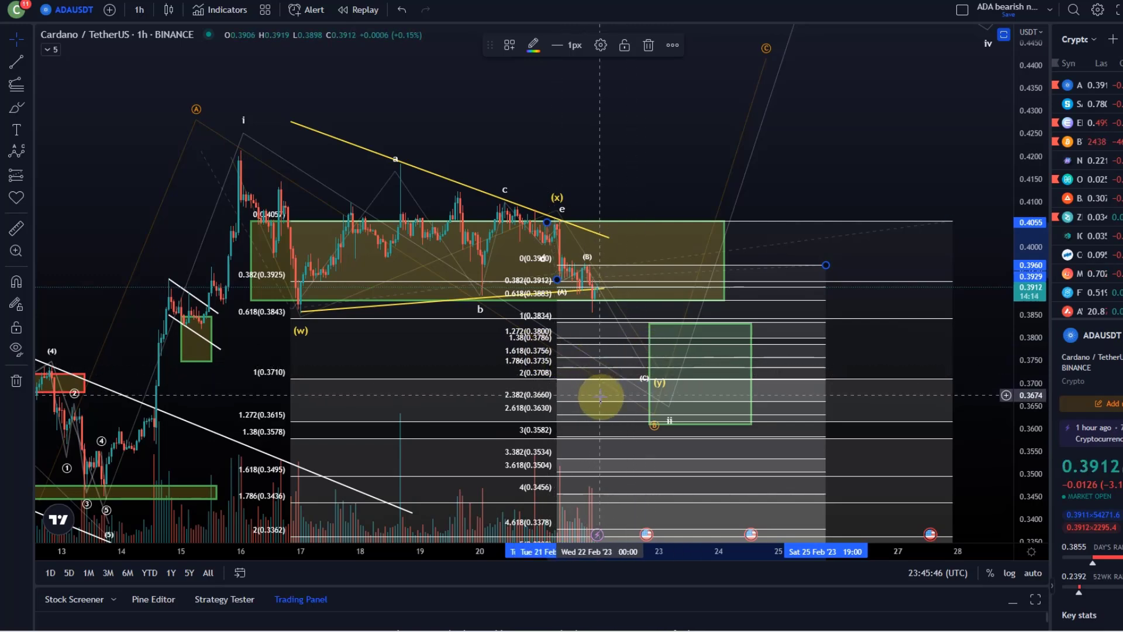
{"action": "key", "text": "Delete"}
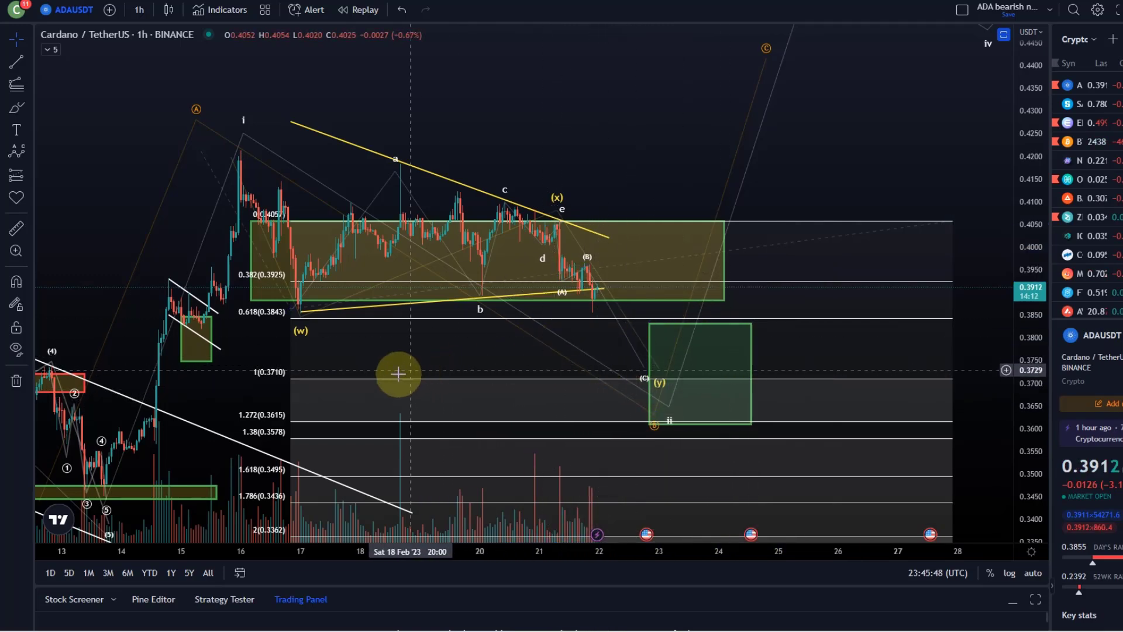
{"action": "scroll", "coordinate": [396, 383], "scroll_direction": "down", "scroll_amount": 5}
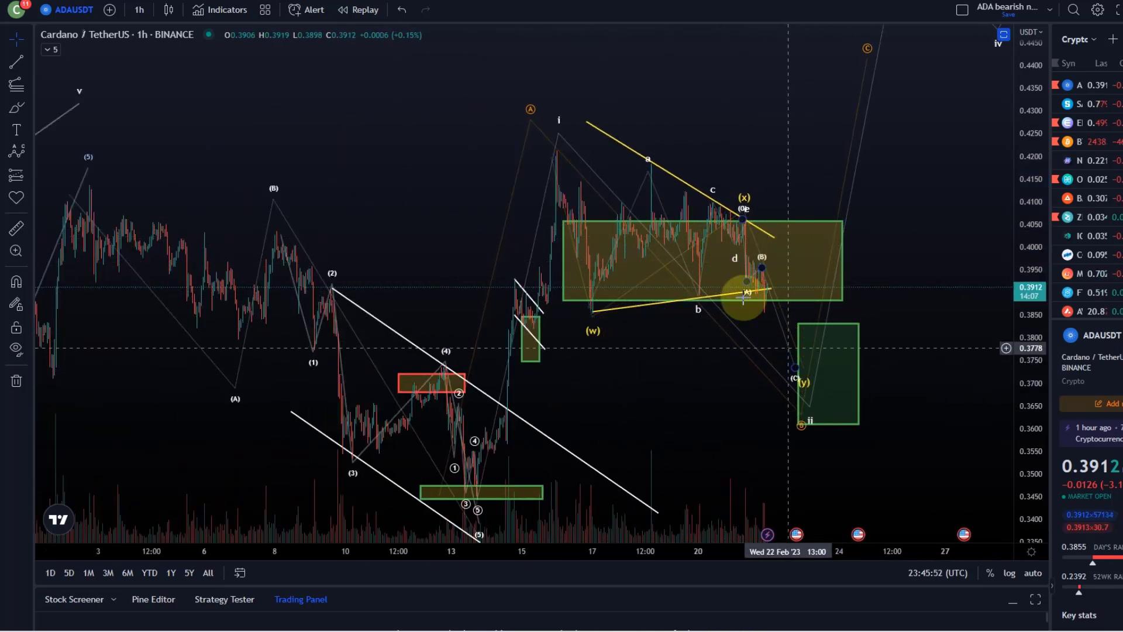
- Delete the white abcde triangle count between the yellow trend lines
{"action": "left_click_drag", "start_coordinate": [684, 393], "coordinate": [573, 318]}
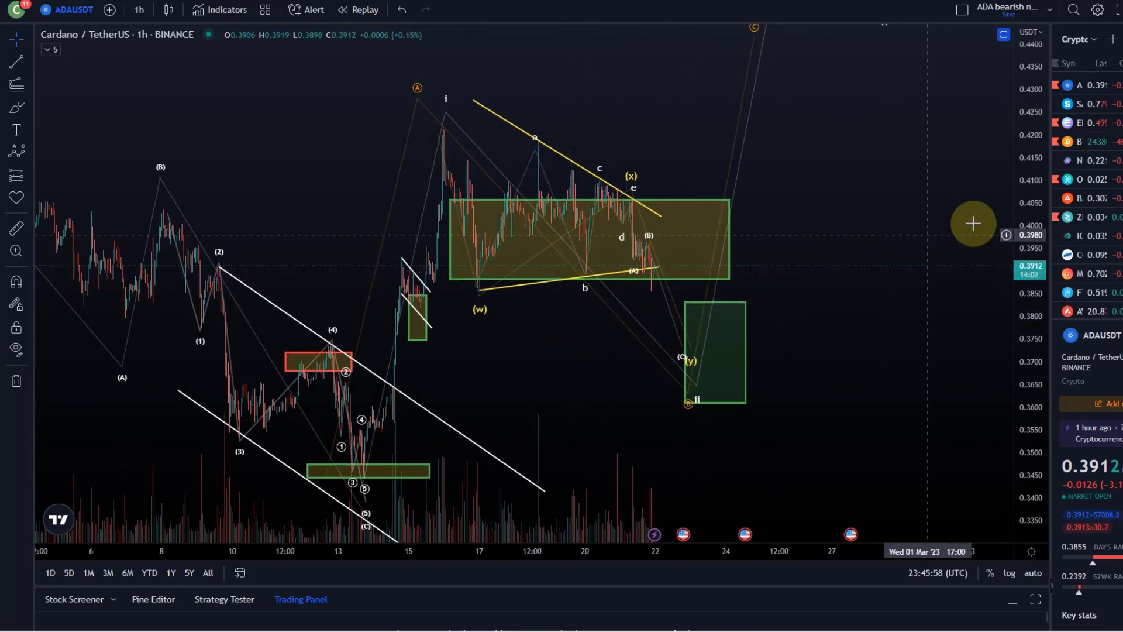
{"action": "left_click_drag", "start_coordinate": [1041, 195], "coordinate": [869, 316]}
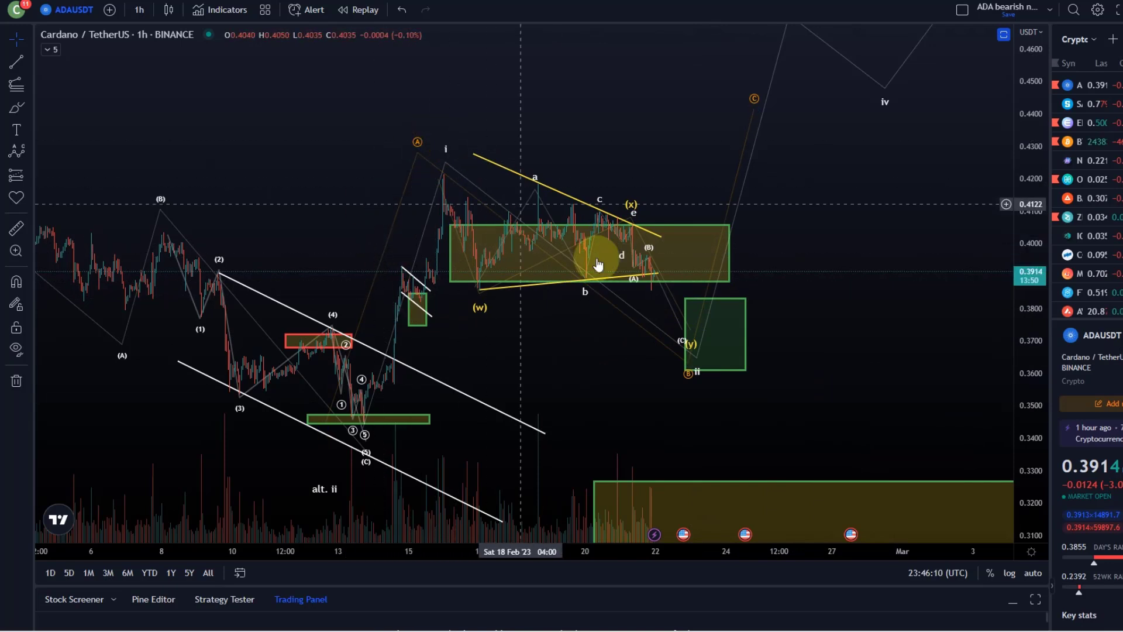
{"action": "left_click", "coordinate": [530, 200]}
{"action": "key", "text": "Delete"}
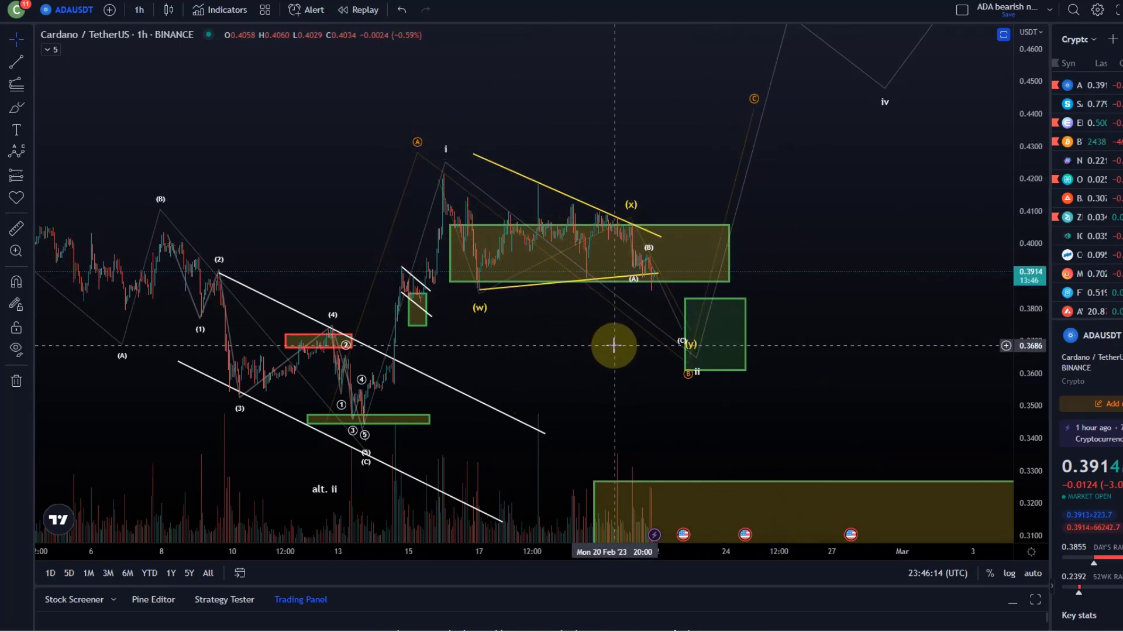
- Delete the circled 1–5 count and the (1)–(5) impulse count inside the white descending channel
{"action": "left_click_drag", "start_coordinate": [601, 338], "coordinate": [600, 355]}
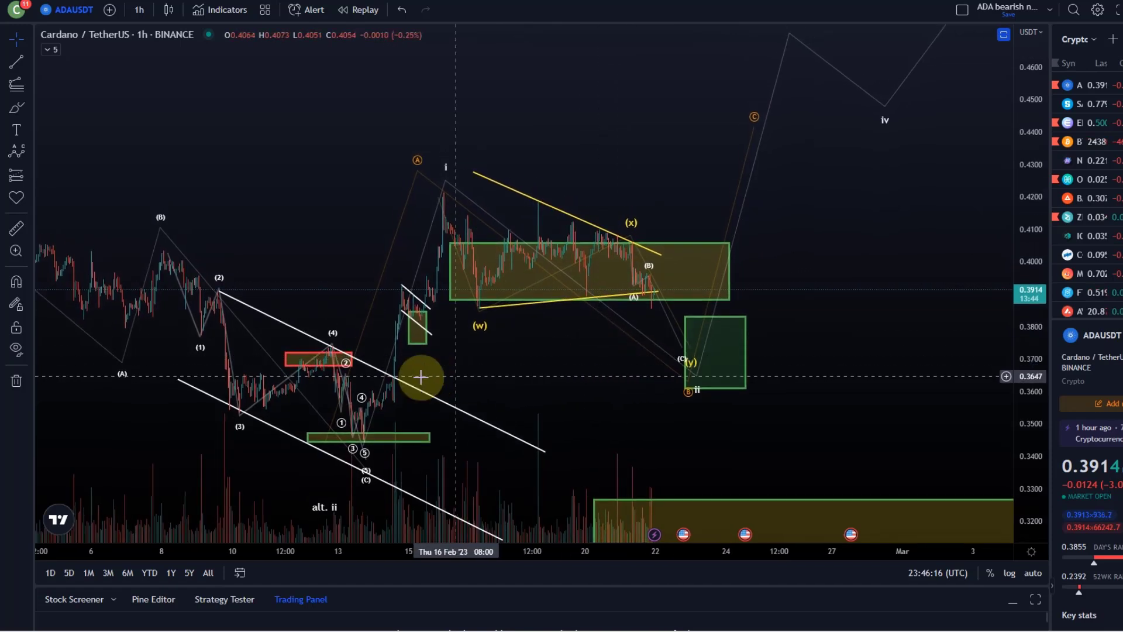
{"action": "key", "text": "Delete"}
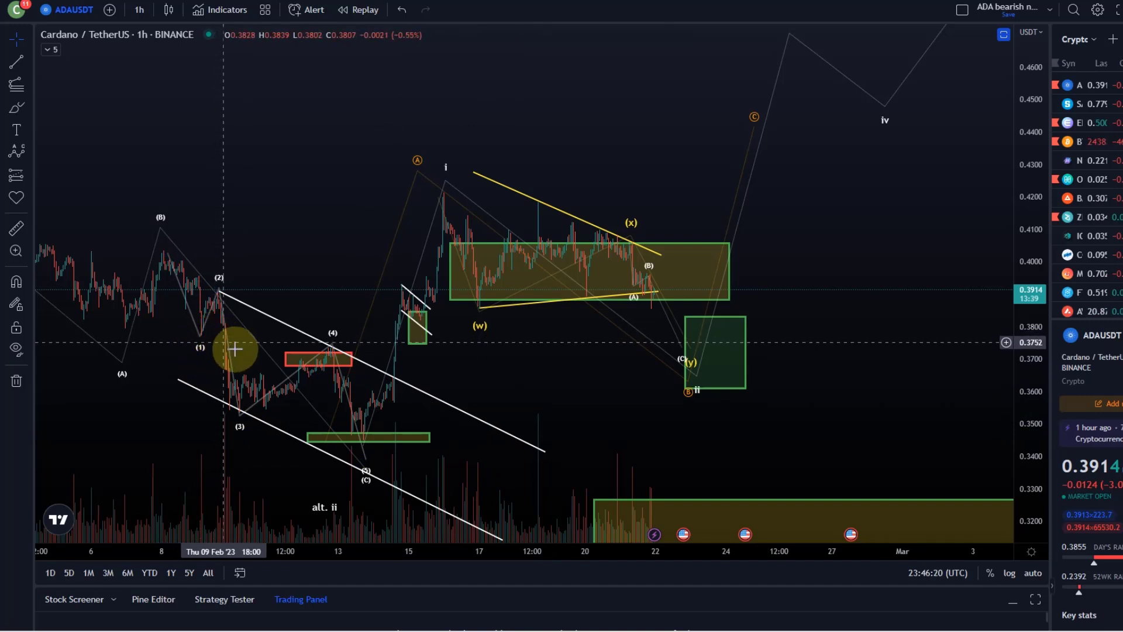
{"action": "key", "text": "Delete"}
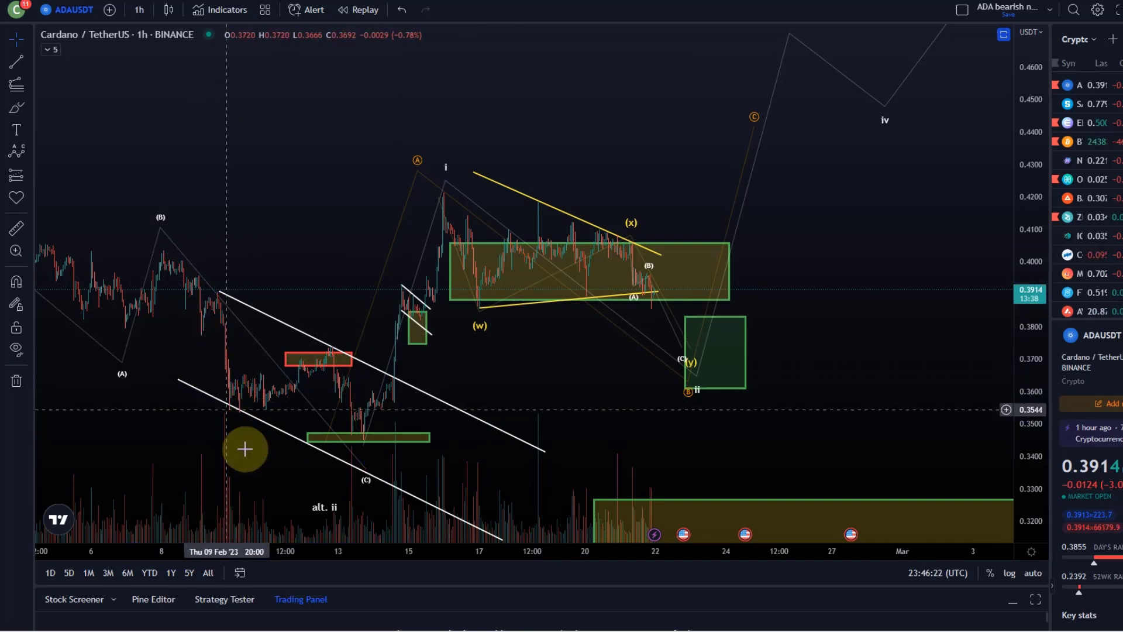
- Select the yellow (w)-(x)-(y) pullback count
{"action": "left_click_drag", "start_coordinate": [578, 388], "coordinate": [539, 423]}
{"action": "left_click", "coordinate": [604, 294]}
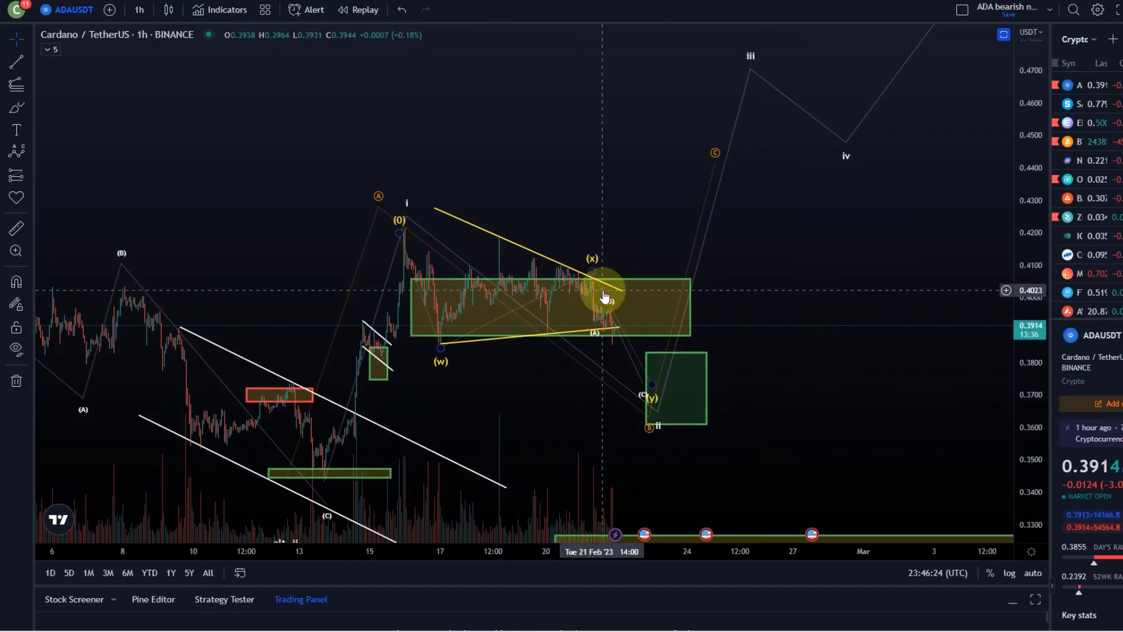